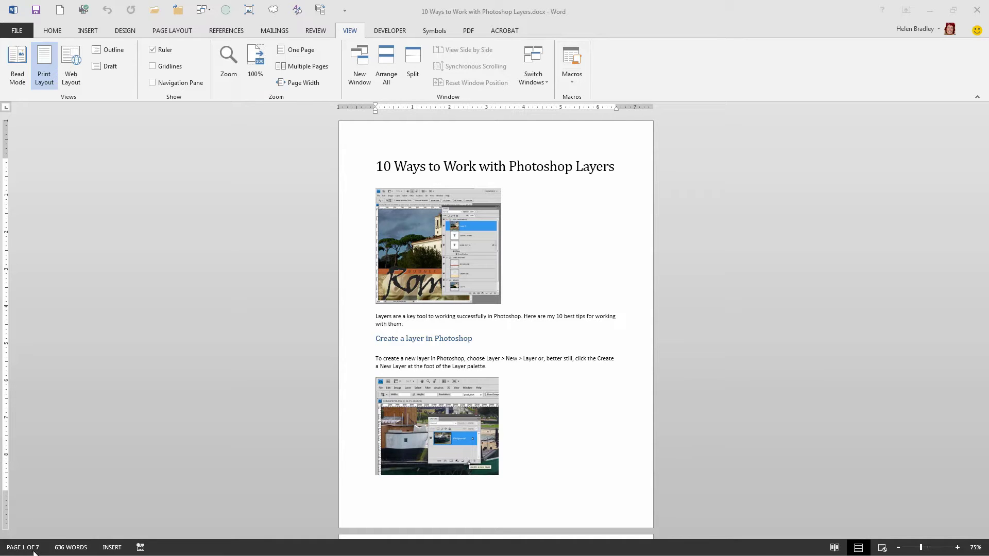
- Edit the document's page header and enter "Photoshop Layers" as its text
left_click(190, 493)
scroll(187, 497, "down", 3)
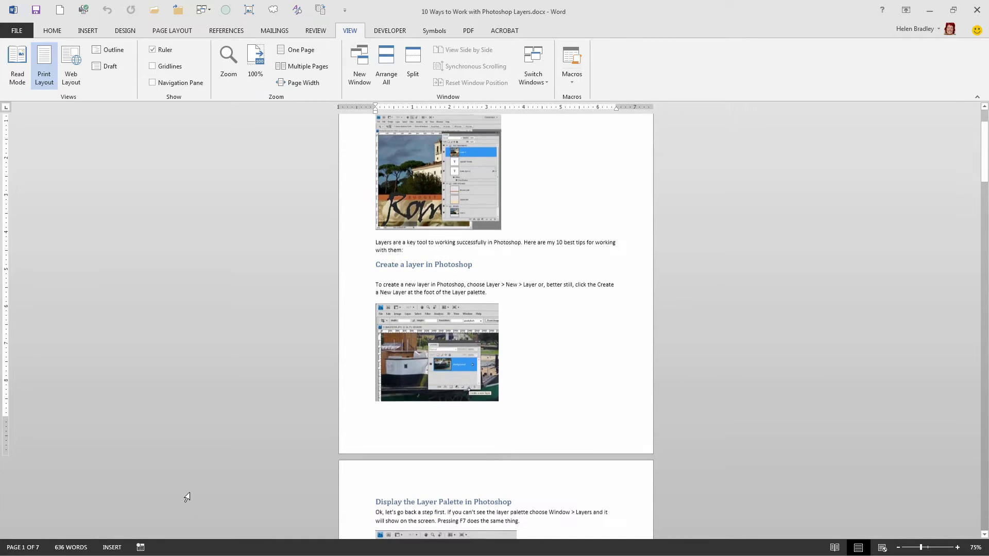
scroll(187, 497, "down", 12)
scroll(196, 513, "down", 11)
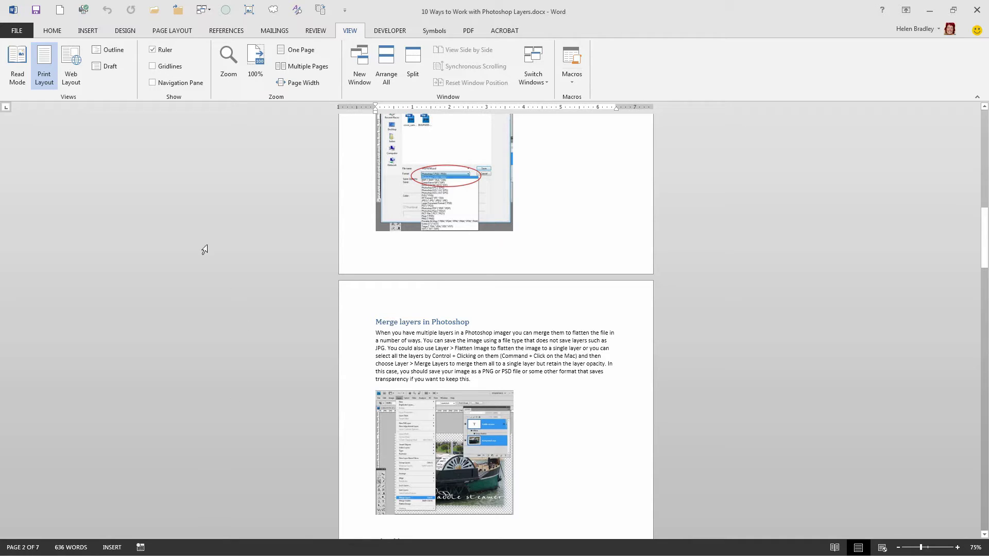
left_click(83, 33)
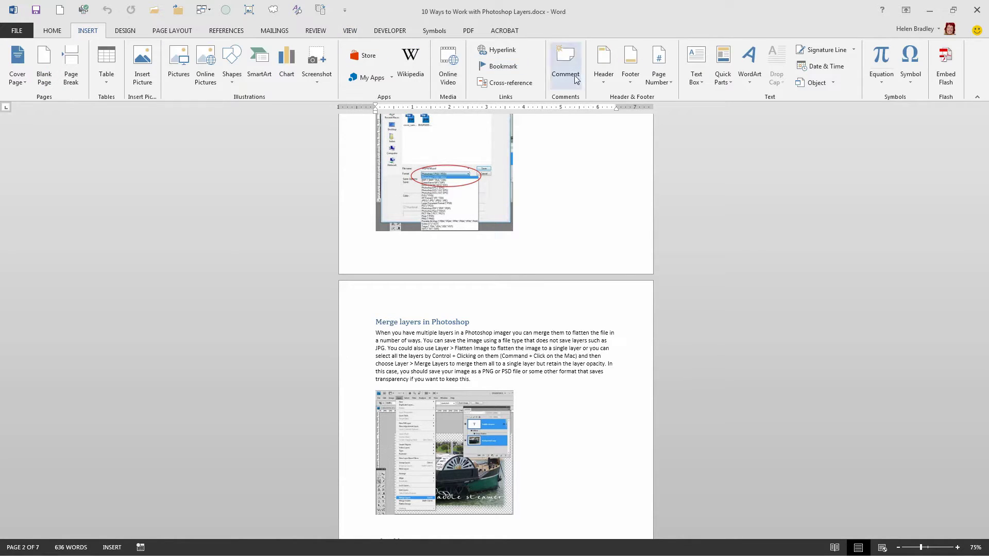
left_click(605, 81)
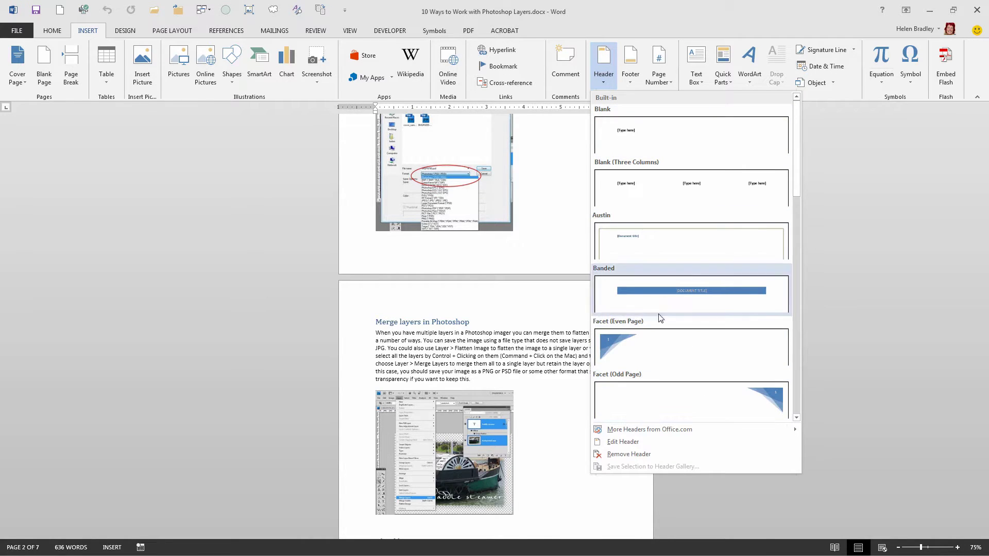
left_click(611, 442)
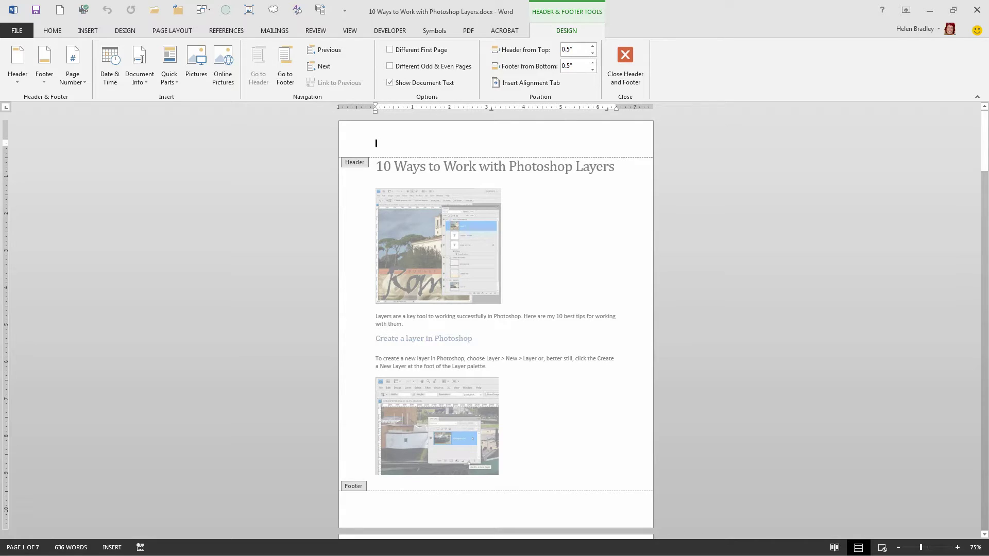
type("Photoshop Layers")
- Insert a Plain Number page number at the header's right tab stop and close the header
key("Tab")
key("Tab")
left_click(82, 86)
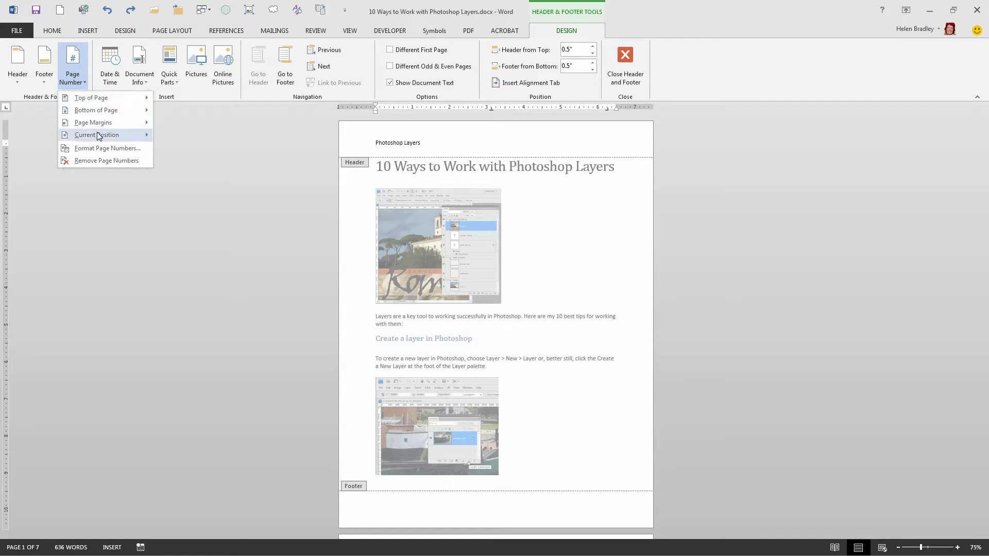
mouse_move(98, 136)
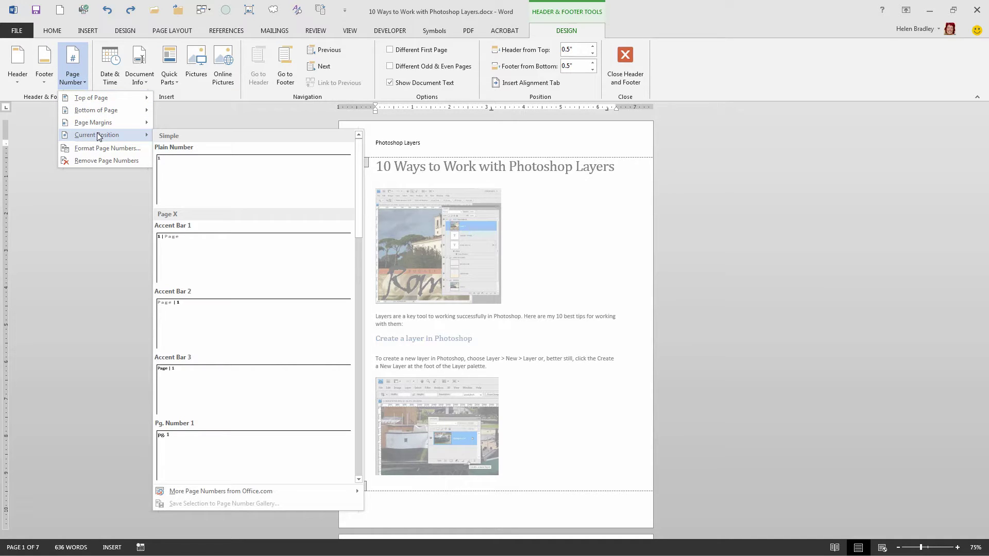
left_click(171, 165)
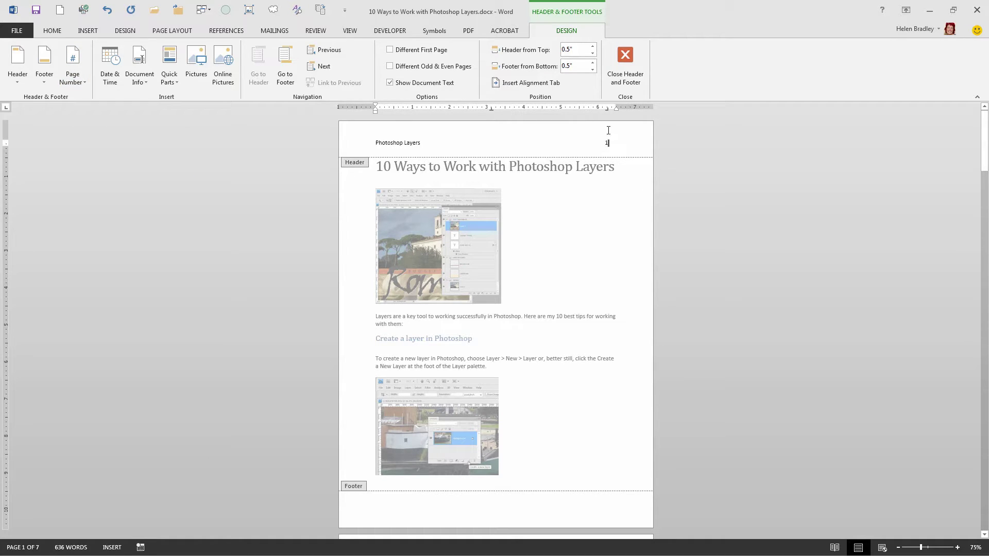
left_click(623, 71)
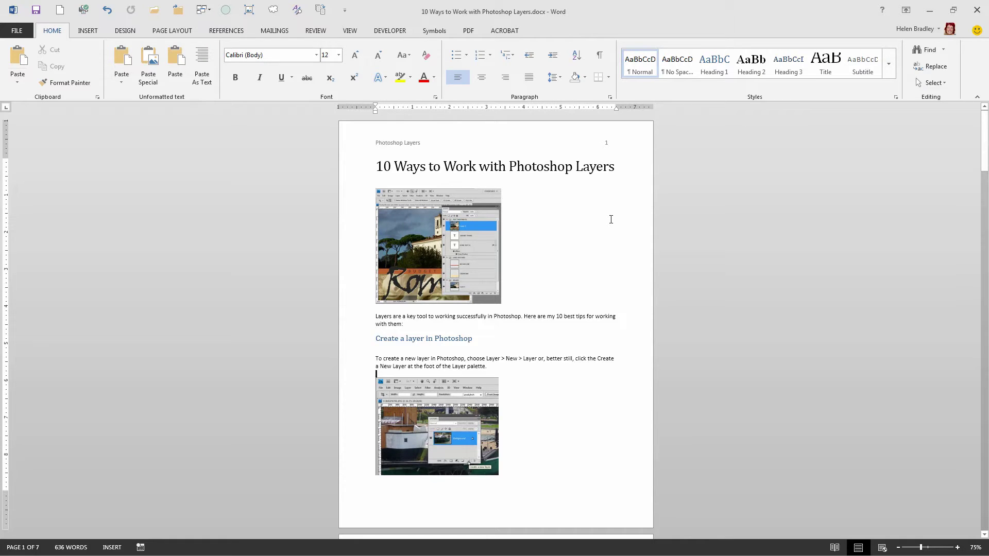
- Insert a Next Page section break after the last sentence of the "Blend layers" paragraph on page 3
scroll(596, 388, "down", 10)
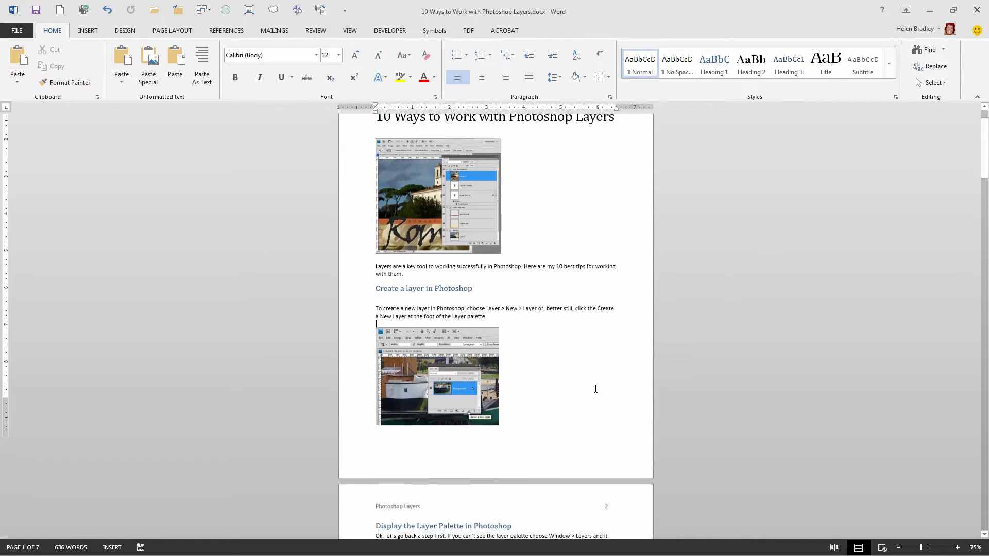
scroll(587, 385, "down", 13)
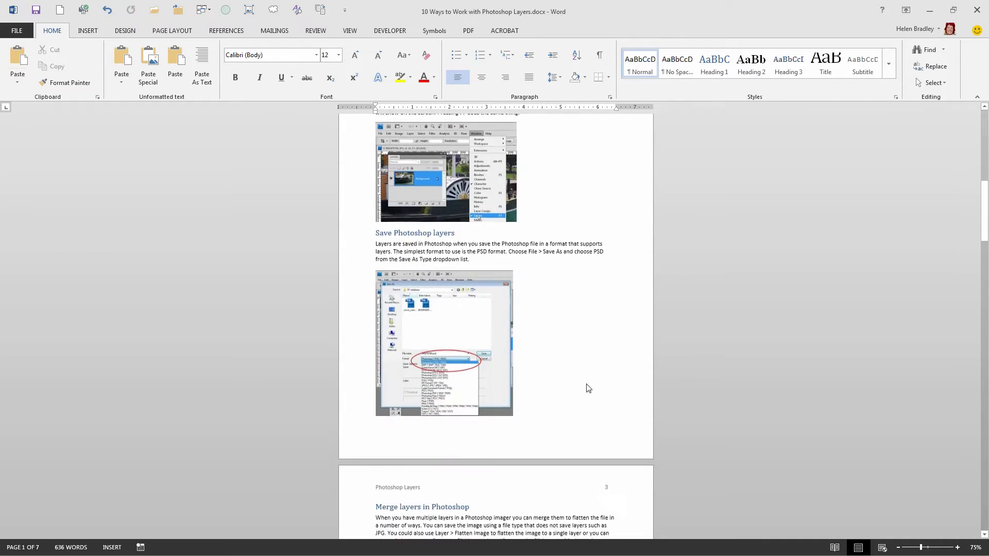
scroll(587, 386, "down", 13)
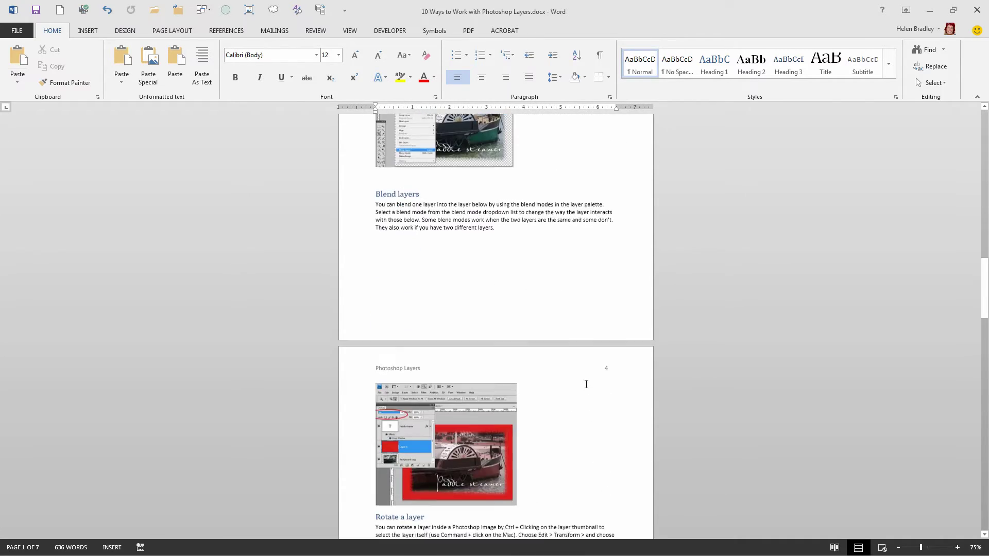
scroll(589, 389, "down", 4)
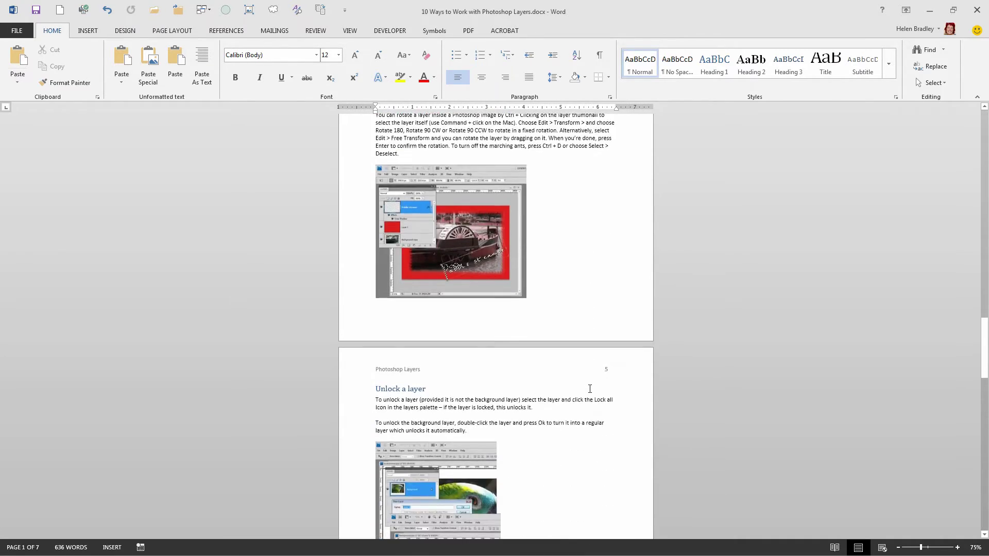
scroll(590, 389, "up", 5)
scroll(590, 389, "up", 12)
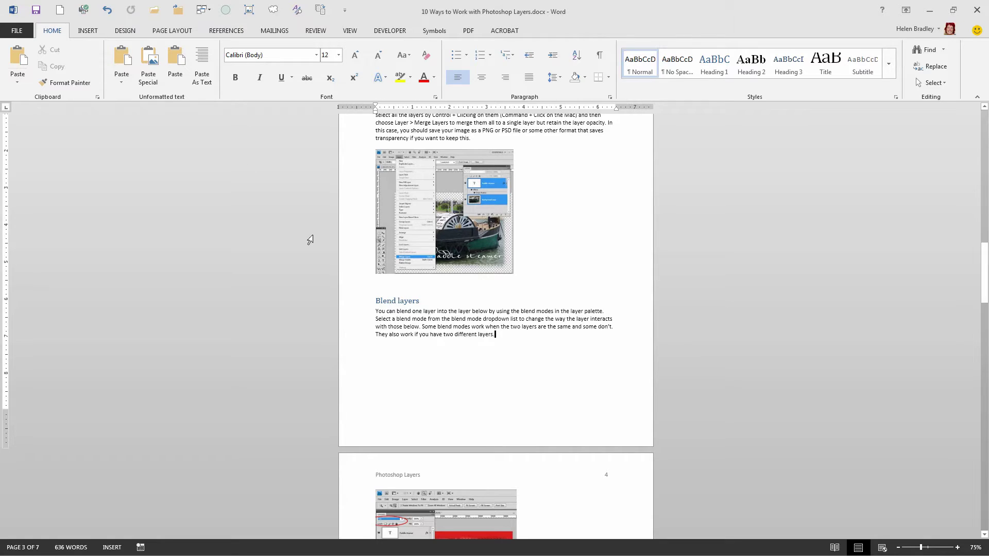
left_click(169, 32)
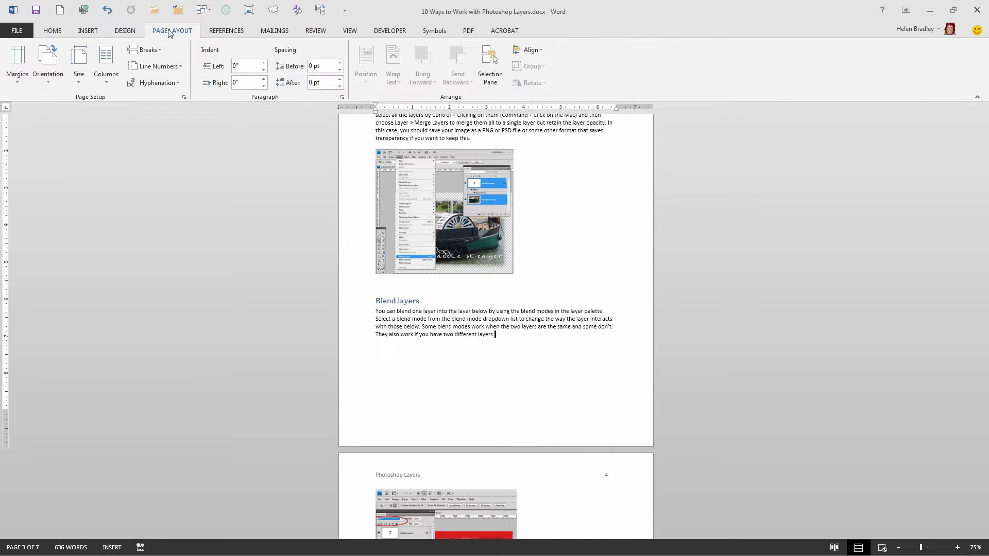
left_click(150, 51)
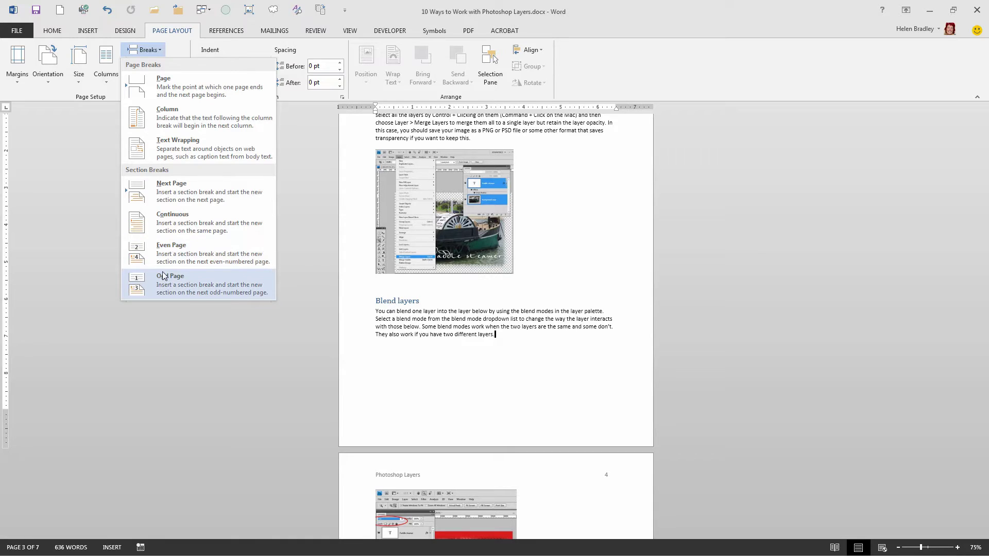
left_click(183, 189)
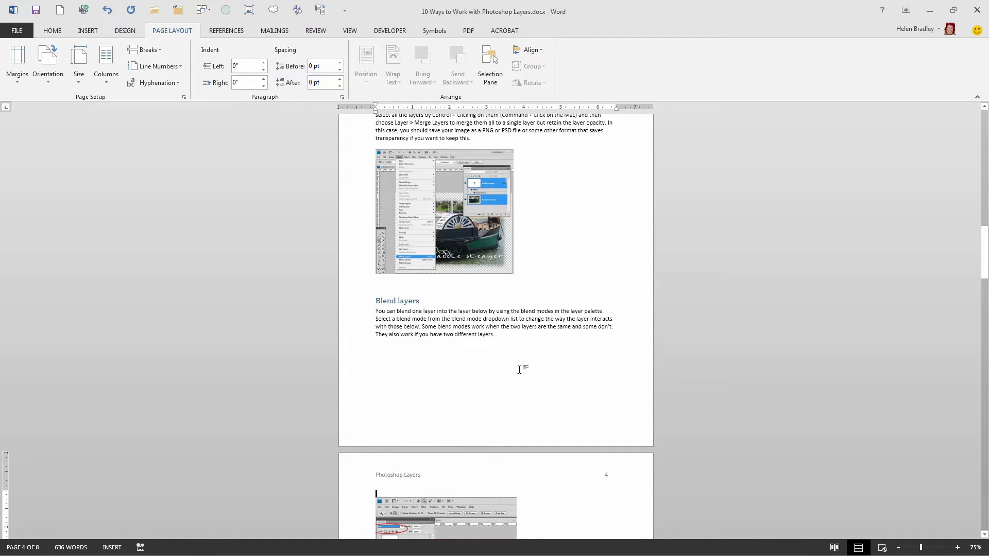
- Display the paragraph marks and other hidden formatting symbols in the document
left_click(52, 31)
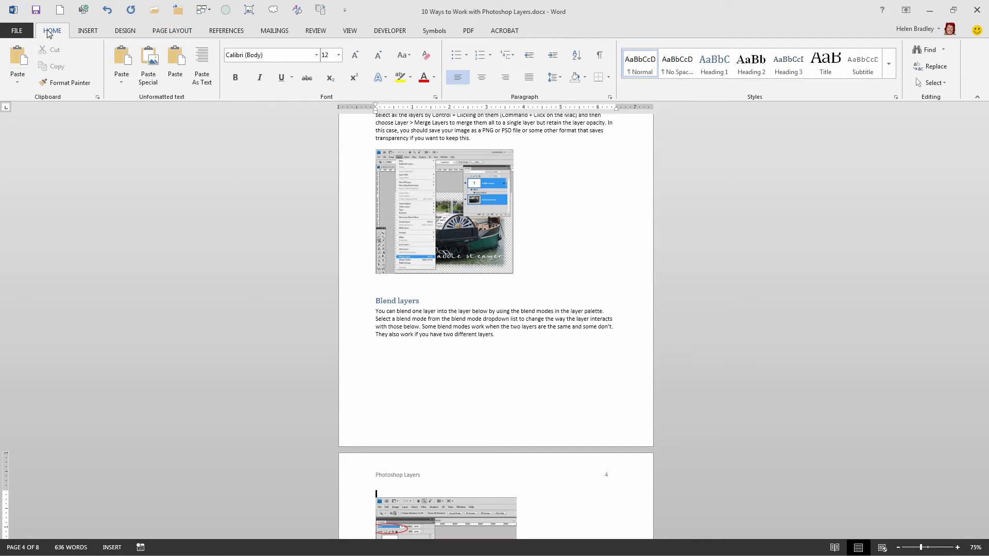
left_click(600, 60)
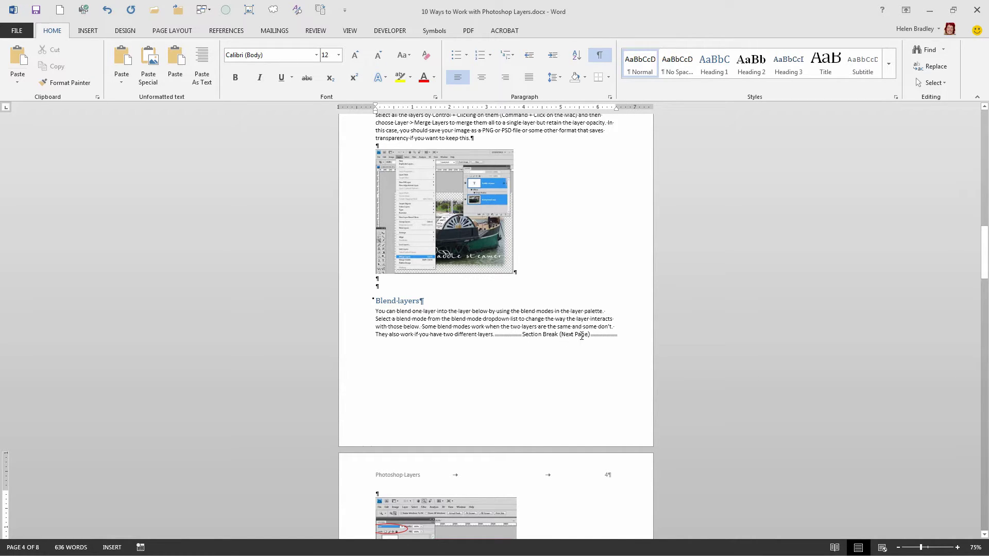
left_click(173, 31)
left_click(146, 49)
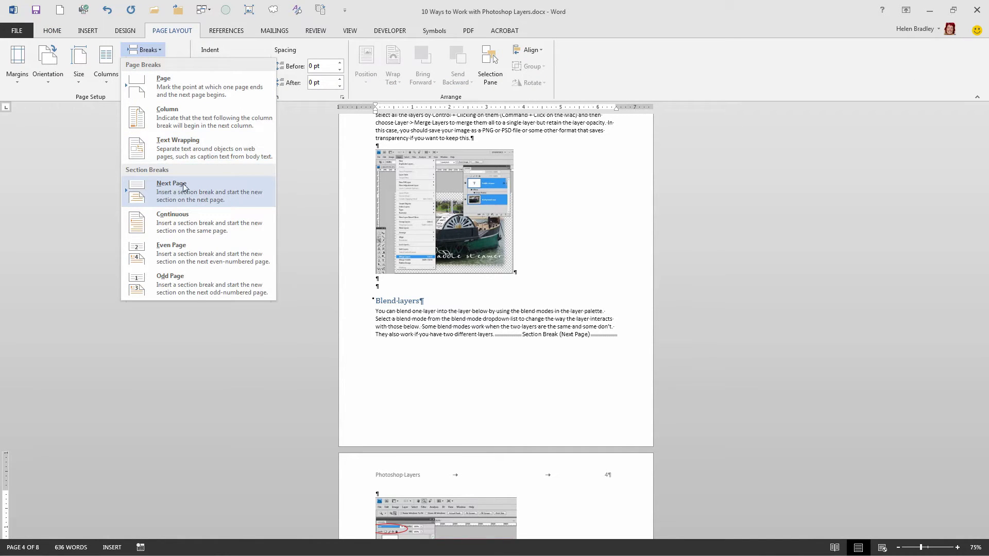
left_click(591, 375)
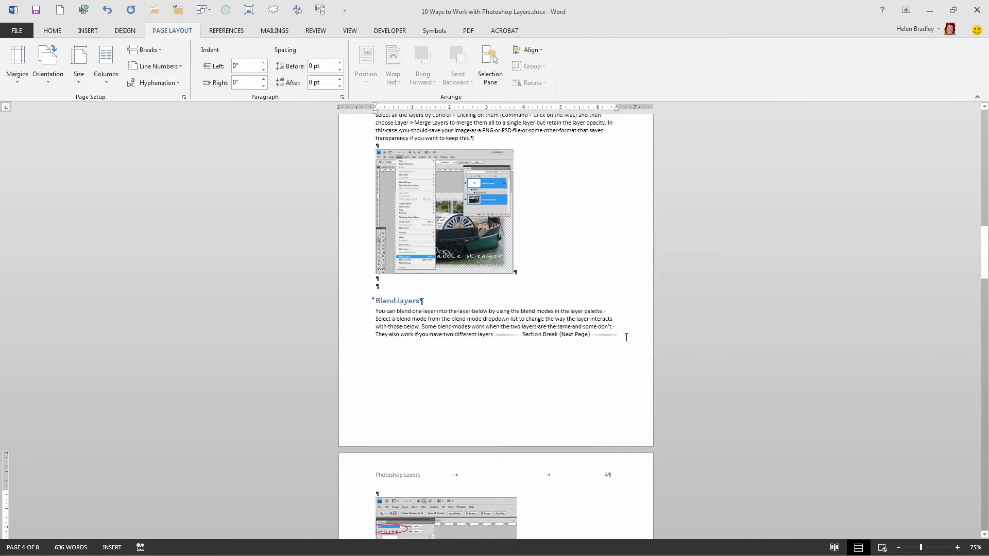
left_click(619, 352)
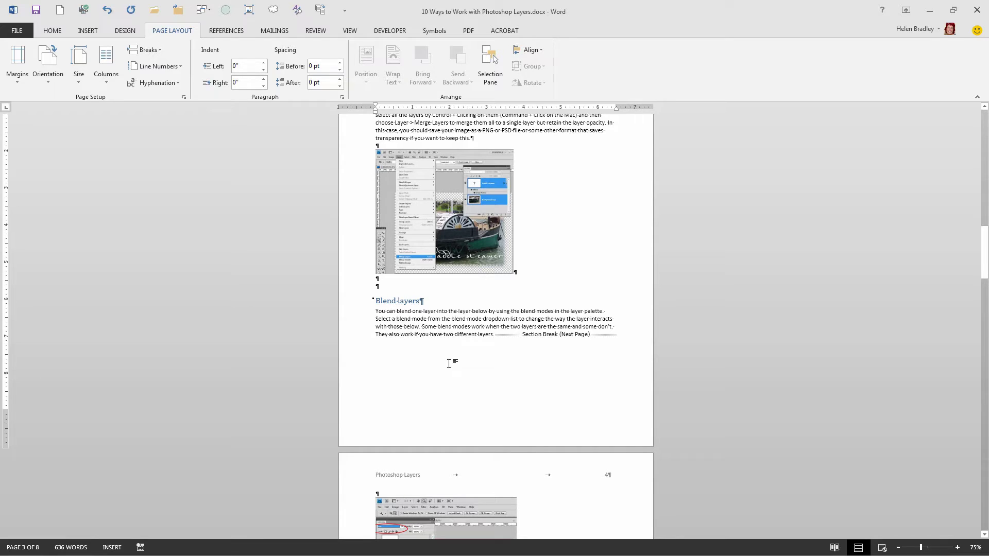
- Add two empty paragraphs above the picture on page 4 and insert a Next Page section break just before the picture
left_click(373, 490)
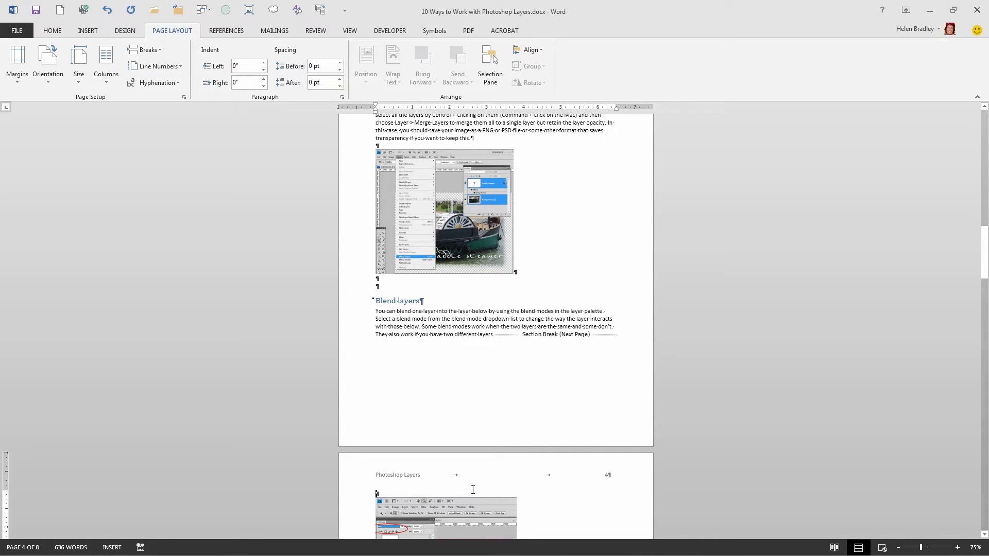
key("Return")
key("Return")
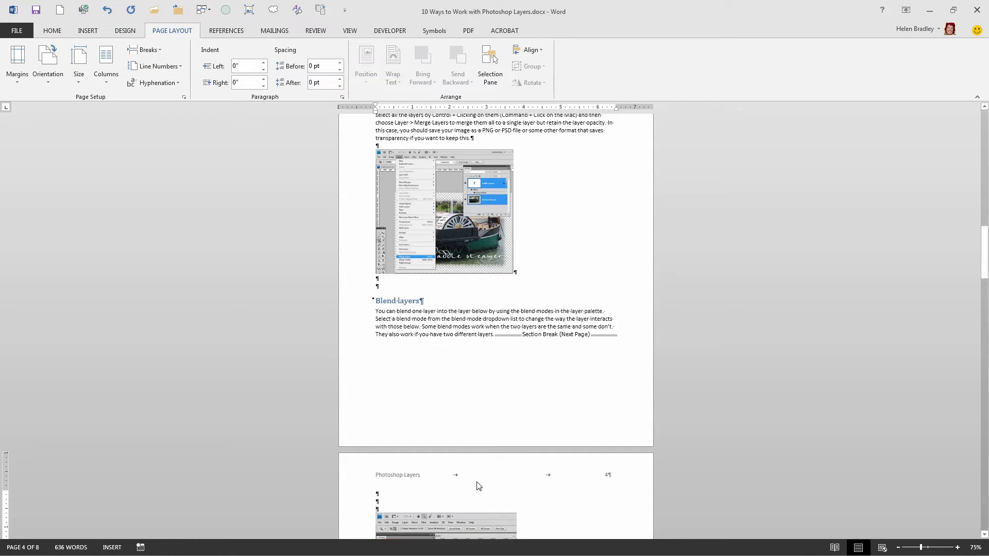
scroll(478, 482, "down", 3)
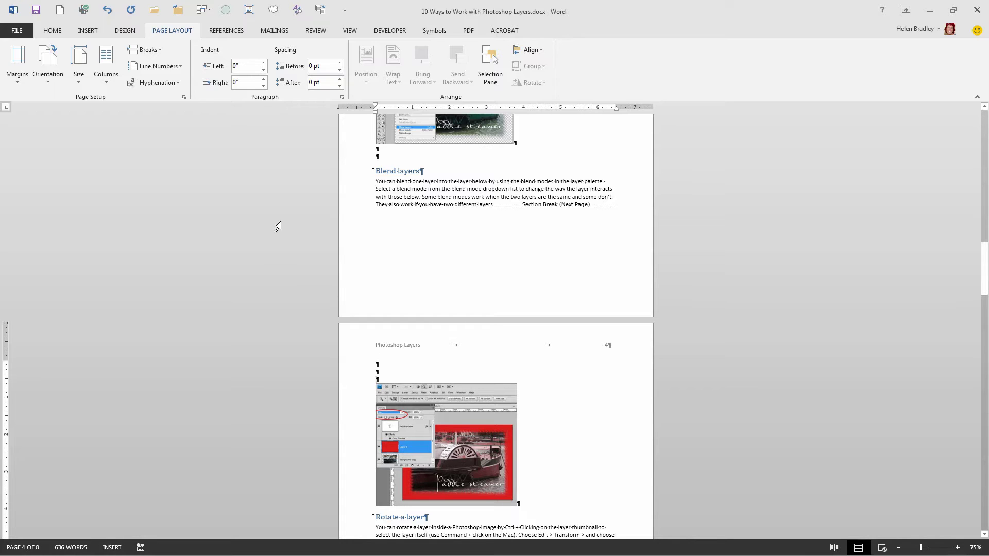
left_click(154, 50)
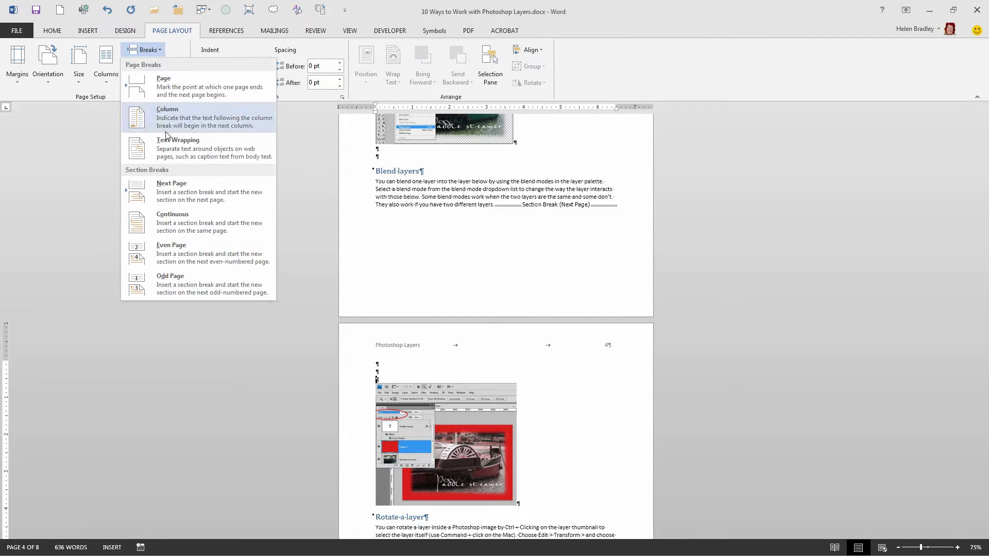
left_click(175, 188)
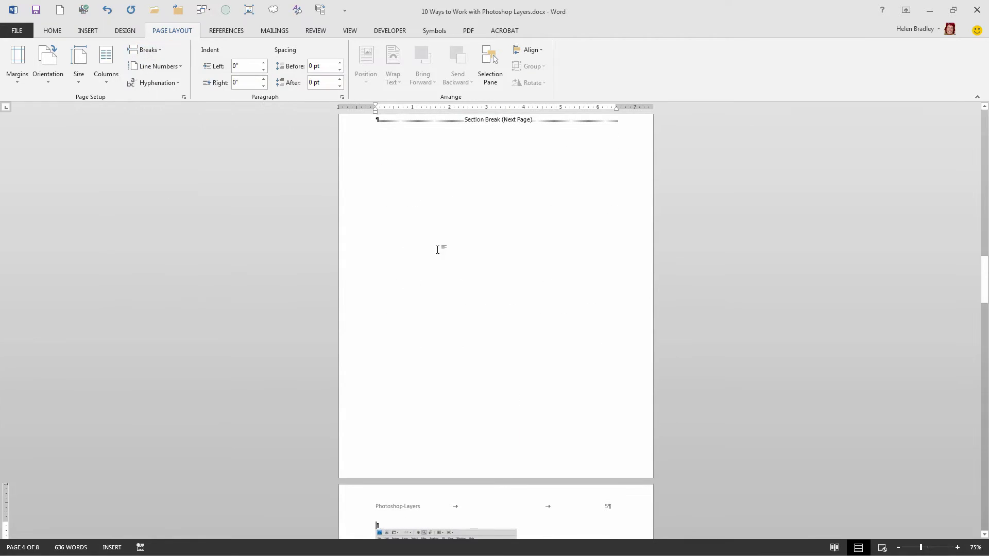
- Set the new section containing only the blank page 4 to landscape orientation
scroll(431, 250, "up", 3)
scroll(429, 248, "up", 2)
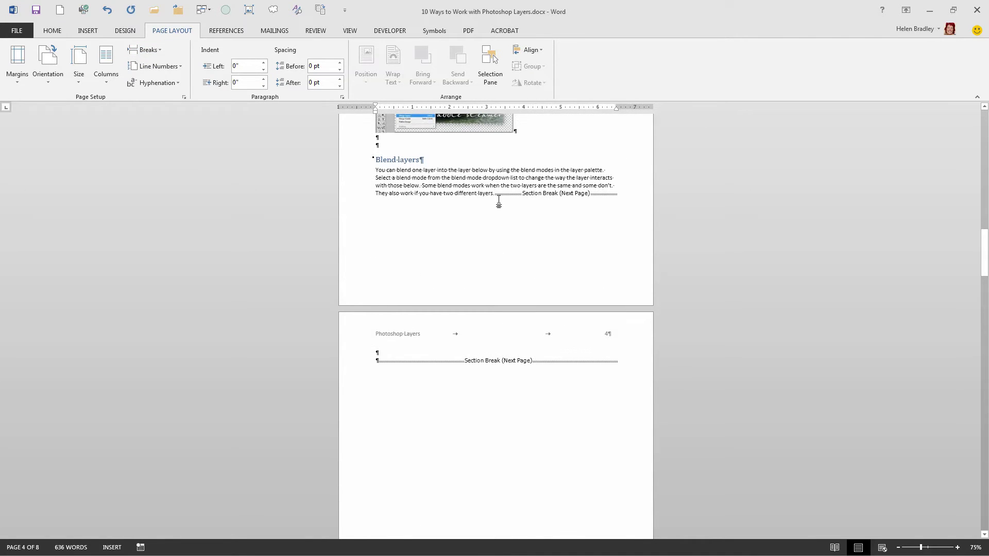
left_click(376, 353)
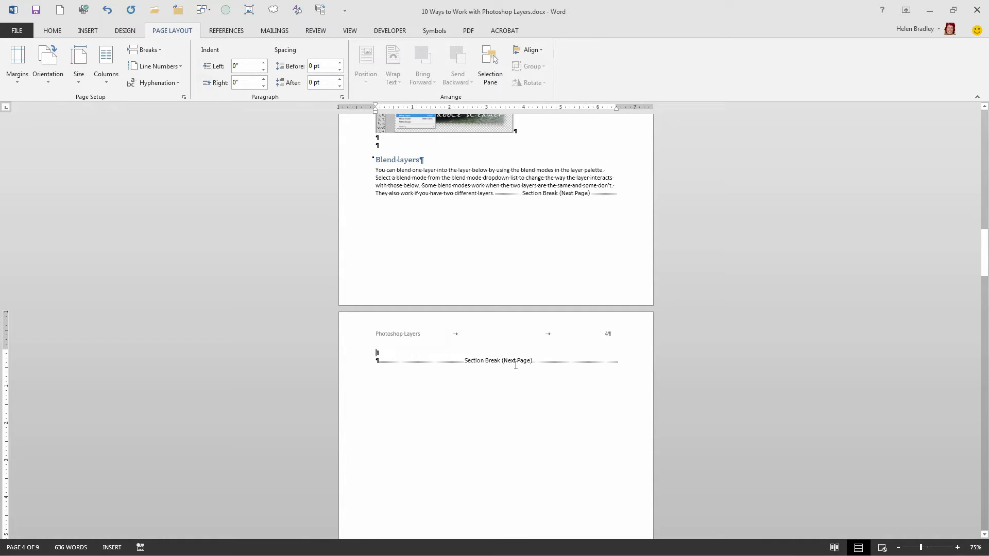
left_click(44, 71)
left_click(64, 132)
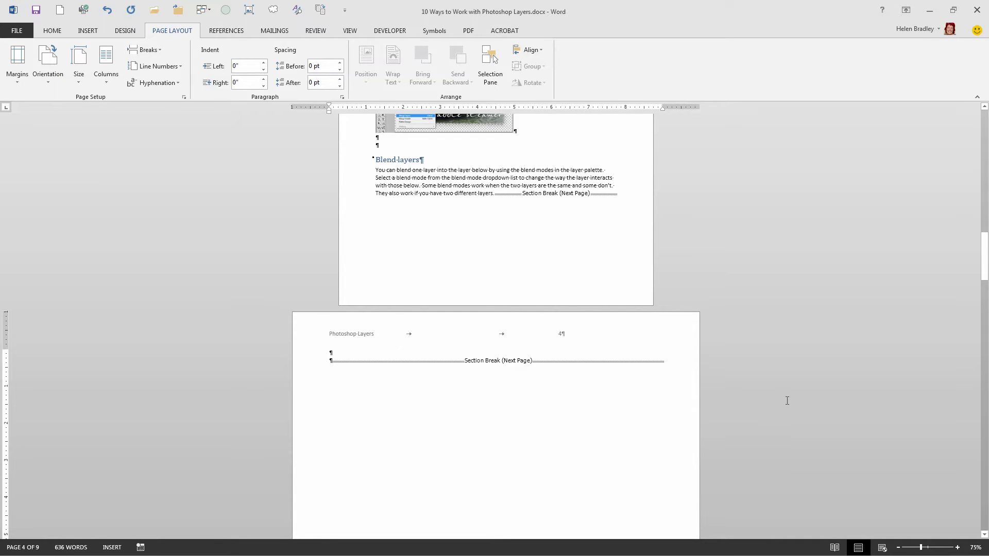
- Look through the pages following the landscape page to check their orientation and headers
scroll(767, 384, "down", 10)
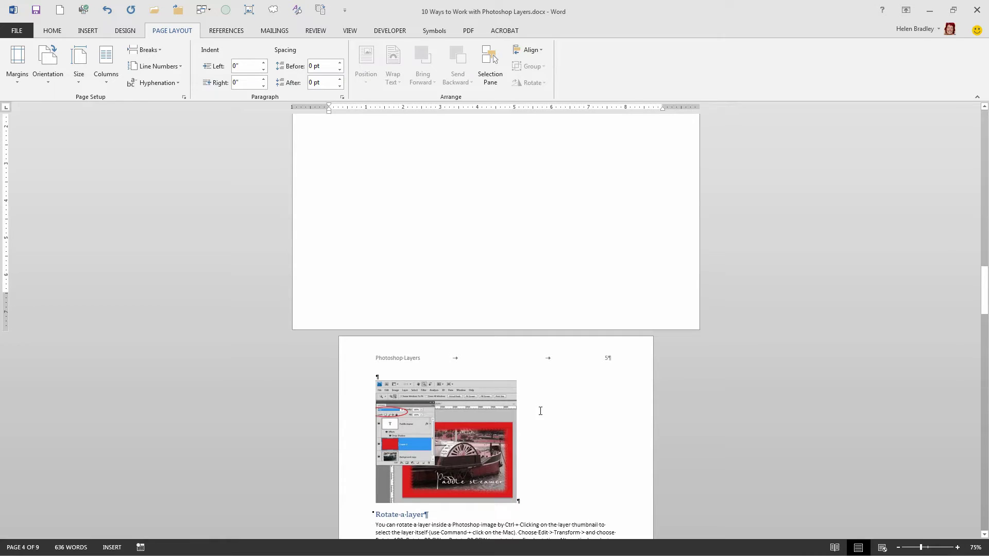
scroll(540, 410, "down", 7)
scroll(521, 378, "down", 20)
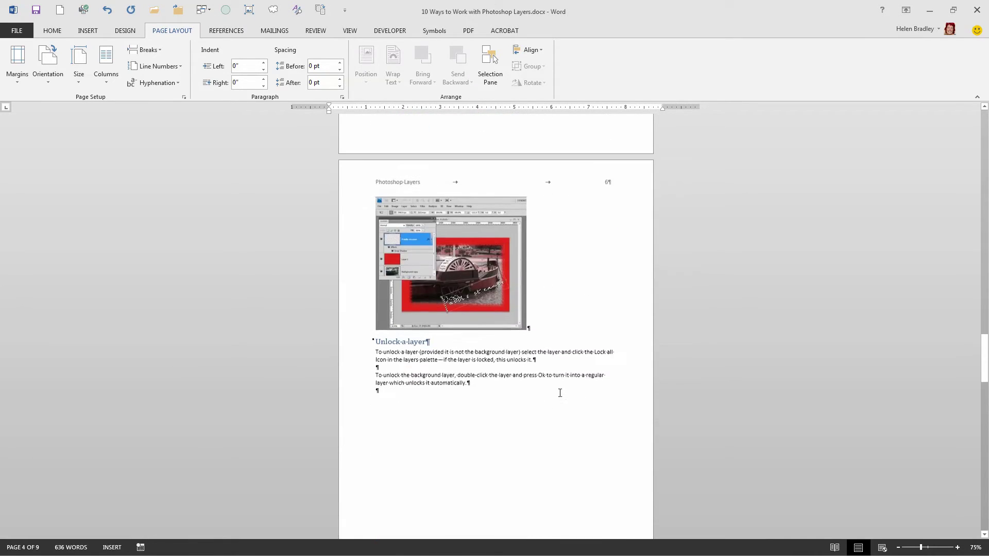
scroll(560, 393, "down", 5)
scroll(560, 393, "up", 5)
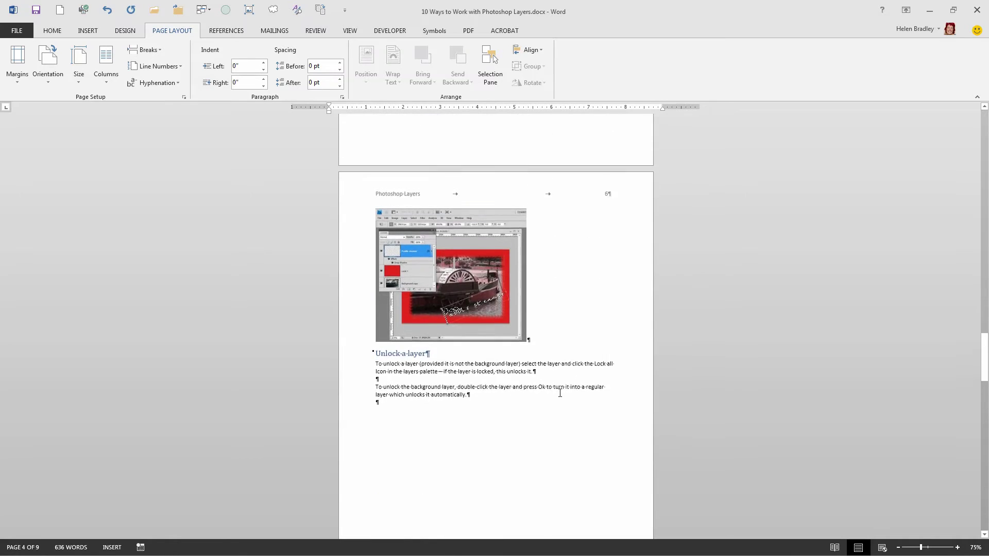
scroll(560, 393, "up", 5)
scroll(490, 358, "up", 5)
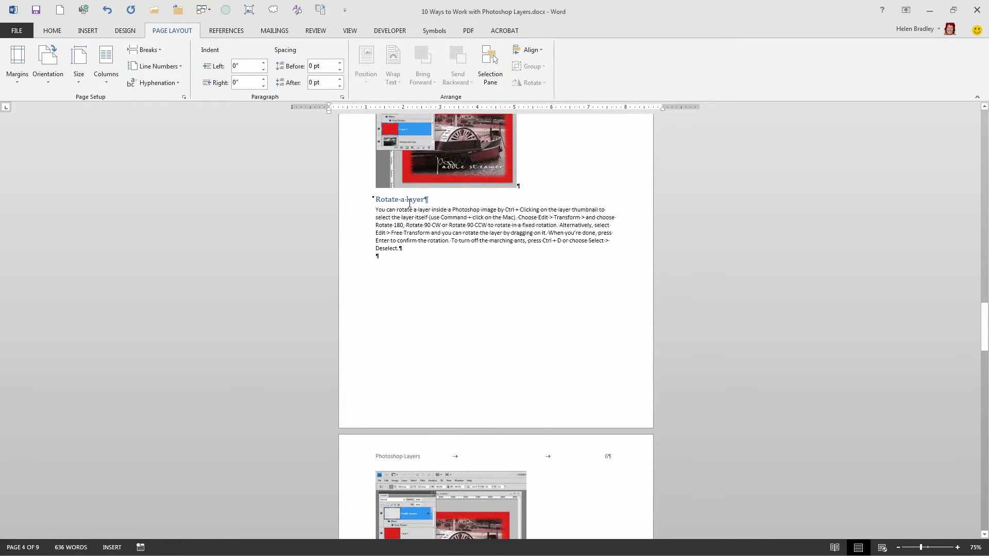
- Display multiple pages side by side at 62% zoom so that the landscape page appears among the portrait pages
left_click(351, 32)
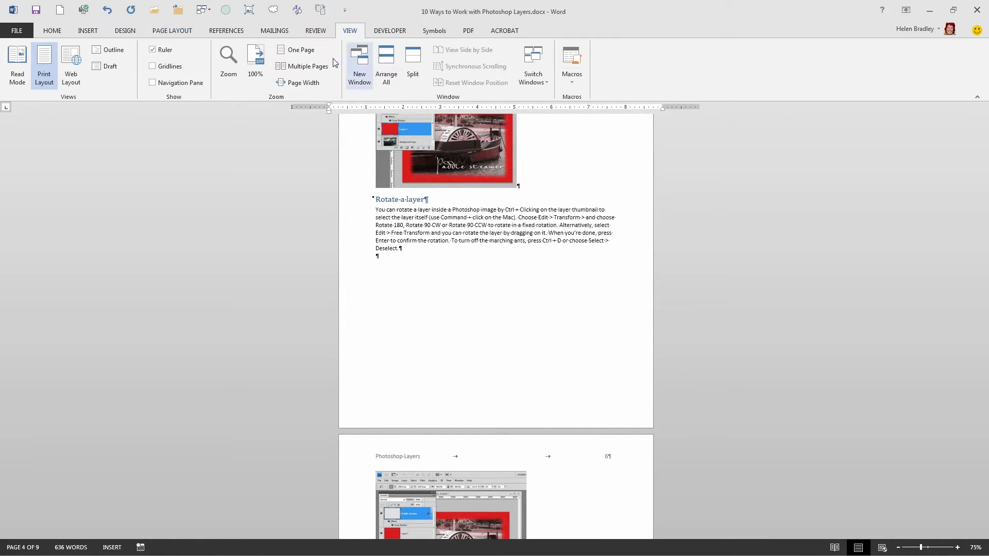
left_click(301, 66)
left_click_drag(980, 357, 982, 156)
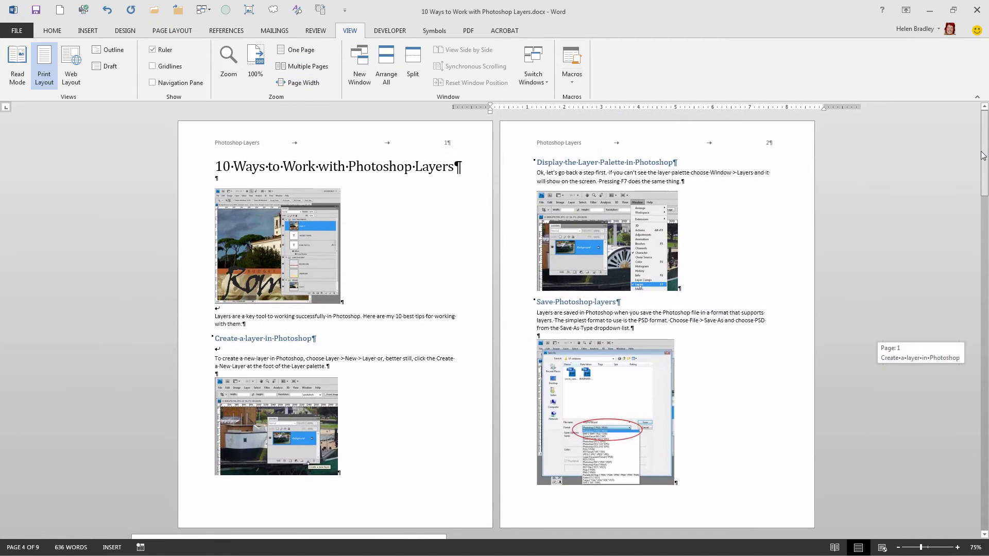
left_click_drag(921, 550, 917, 549)
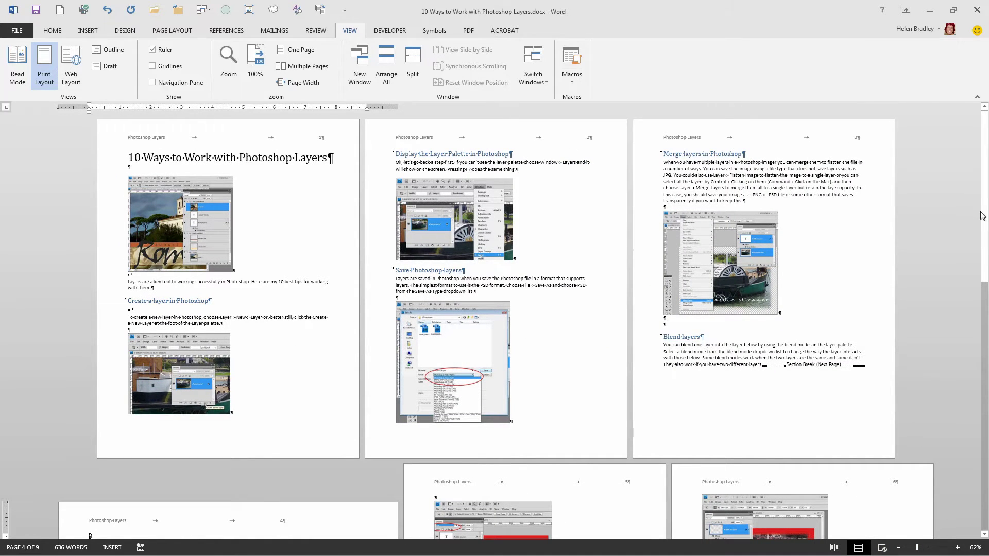
scroll(201, 471, "down", 3)
scroll(201, 471, "down", 2)
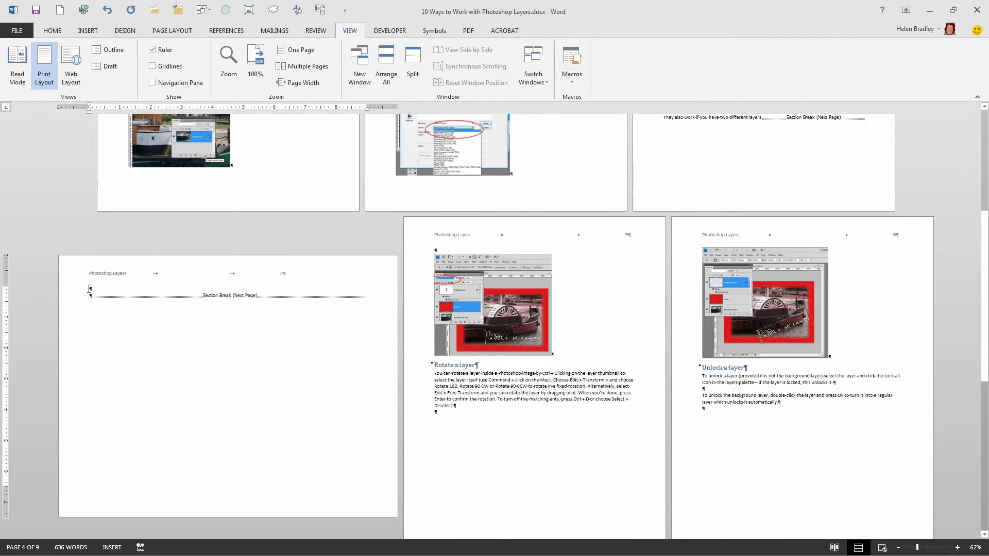
- Insert the built-in Double Table quick table on the landscape page before the section break
left_click(88, 32)
left_click(107, 82)
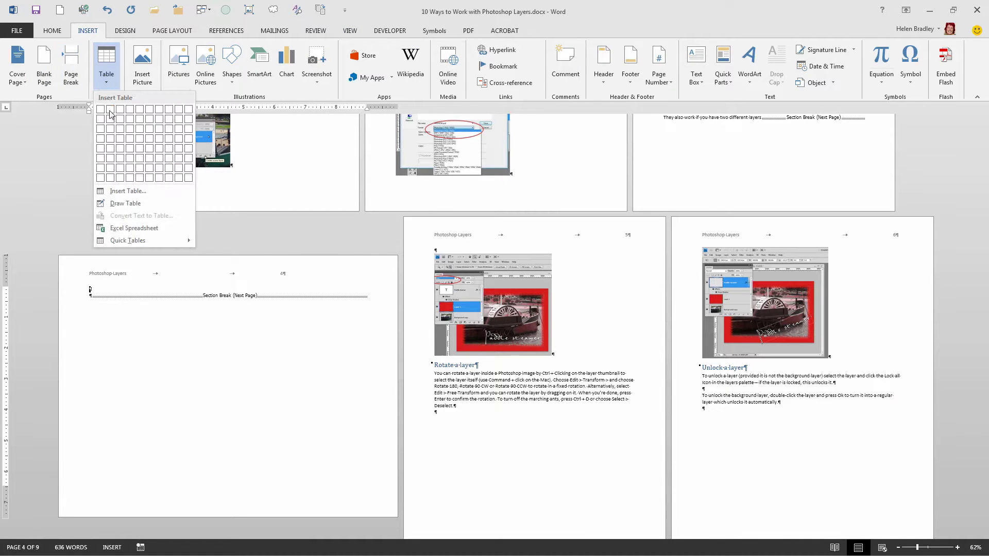
mouse_move(121, 245)
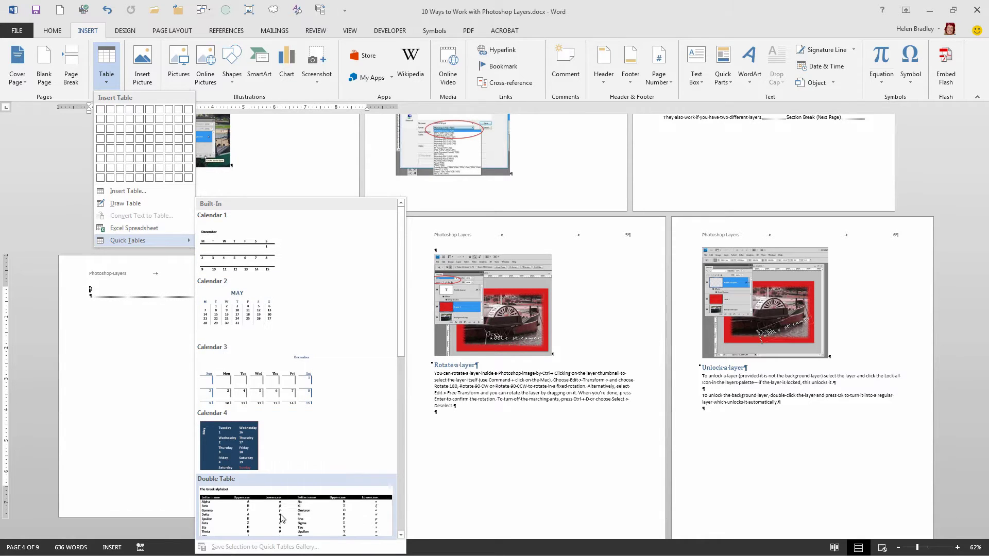
left_click(345, 490)
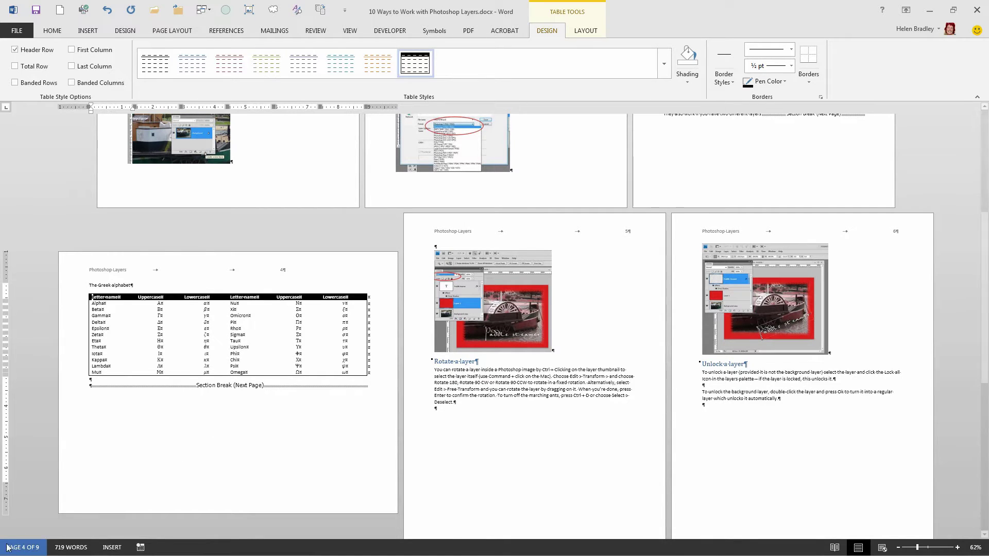
- Show the section number in the status bar
right_click(107, 549)
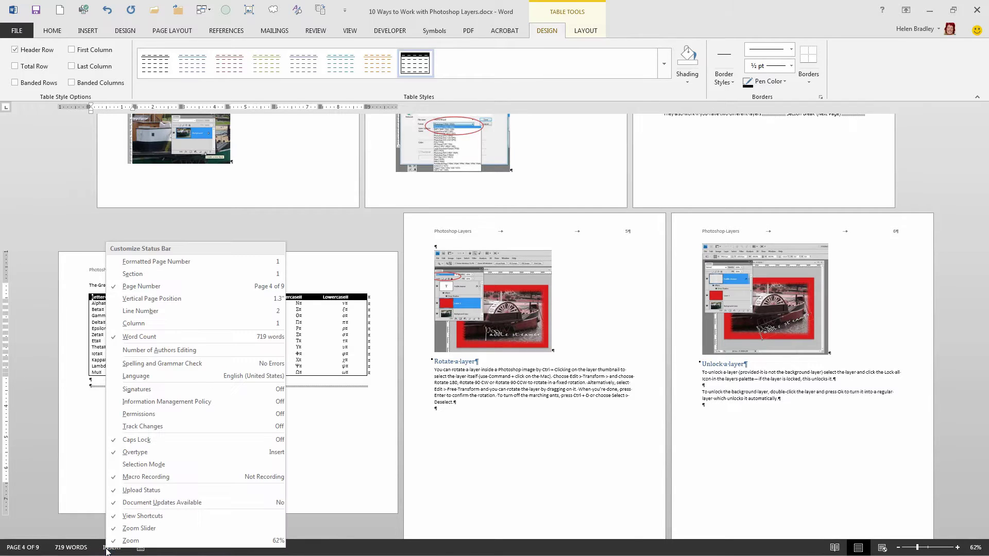
left_click(129, 274)
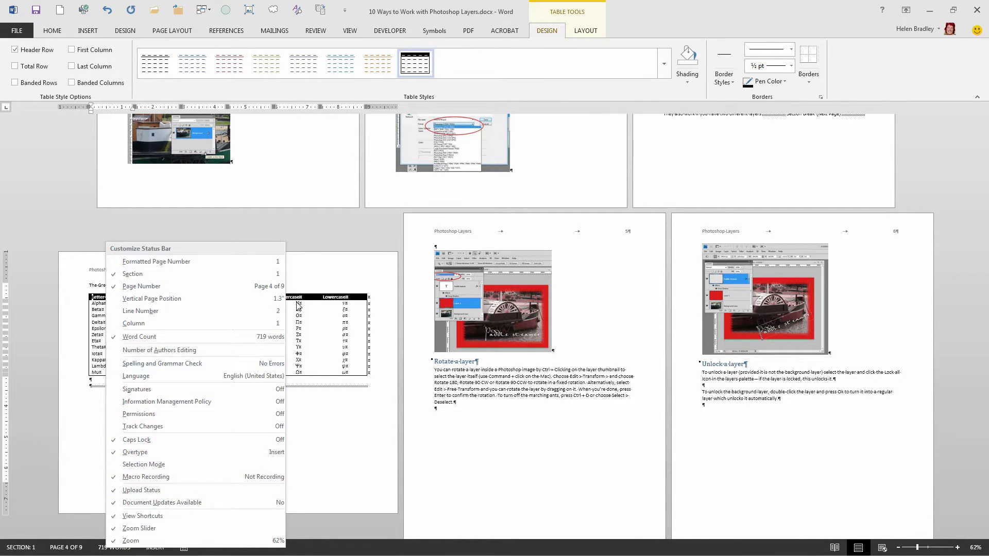
left_click(315, 161)
- Check the section numbers of page 1, the landscape page with the table and the "Rotate a layer" page
scroll(241, 166, "up", 3)
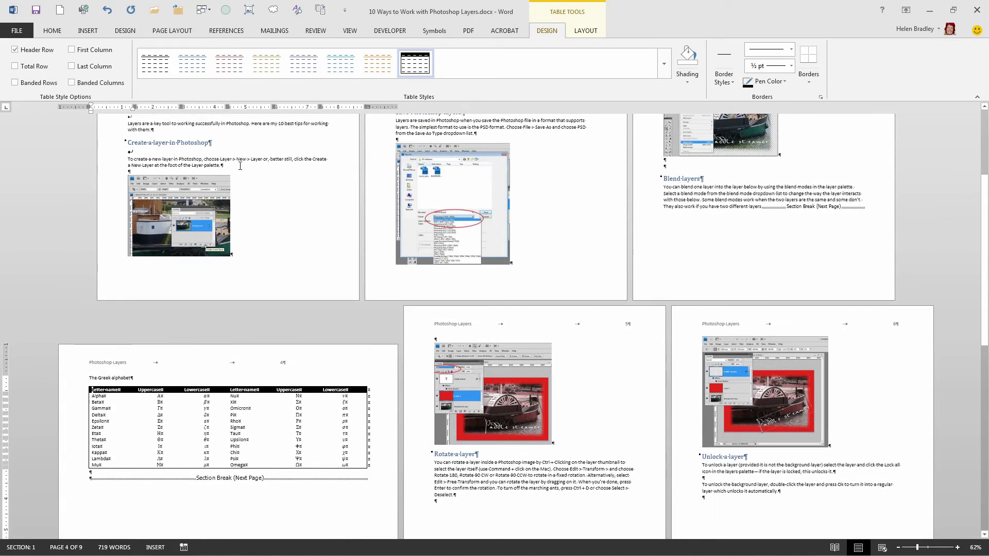
scroll(240, 166, "up", 1)
left_click(240, 166)
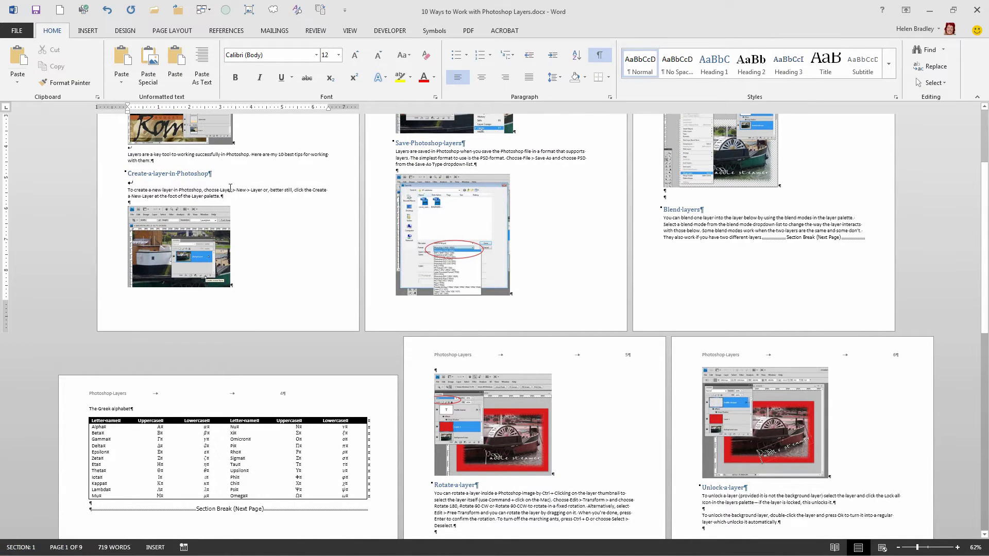
left_click(97, 408)
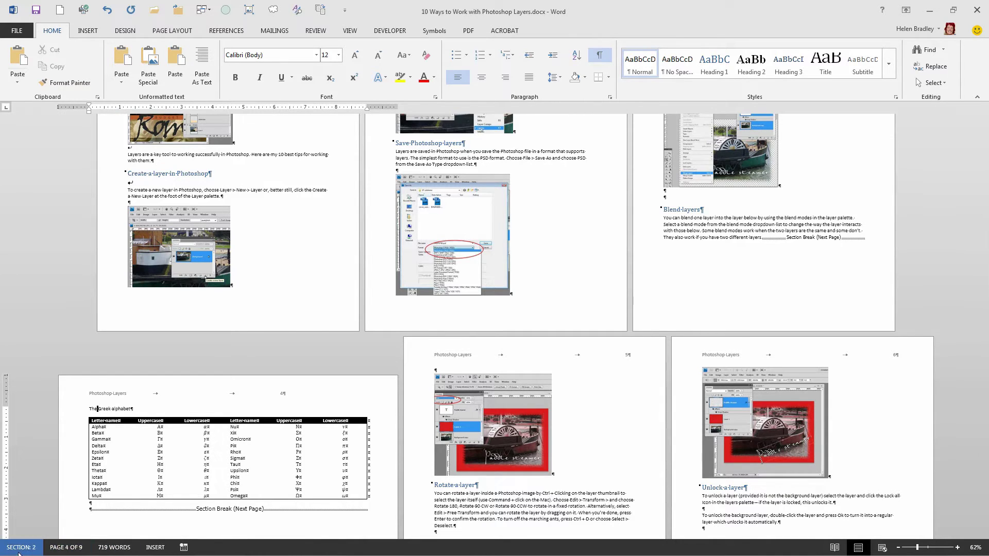
left_click(525, 510)
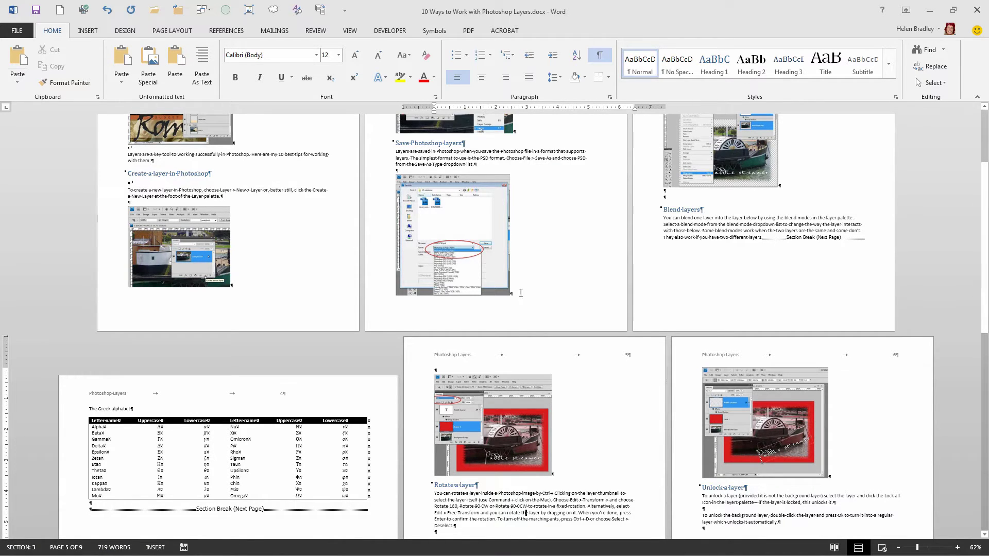
- Open the page 1 header for editing and enlarge the document view to 80%
left_click_drag(986, 254, 985, 202)
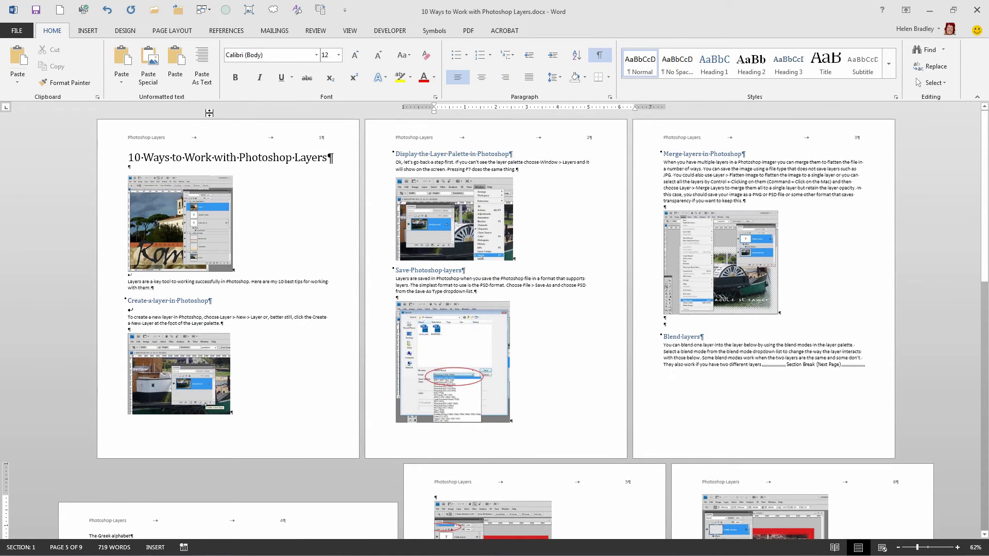
left_click(168, 133)
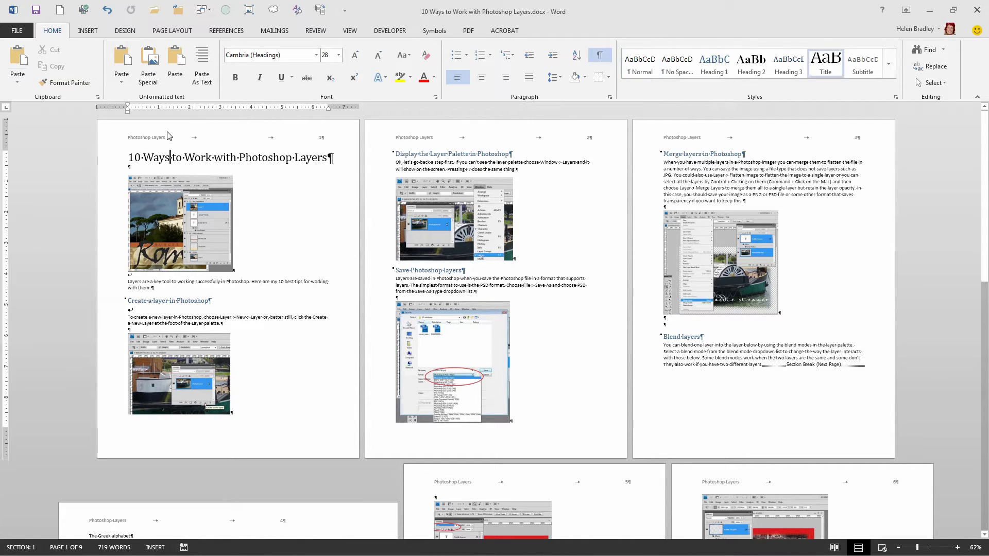
double_click(140, 137)
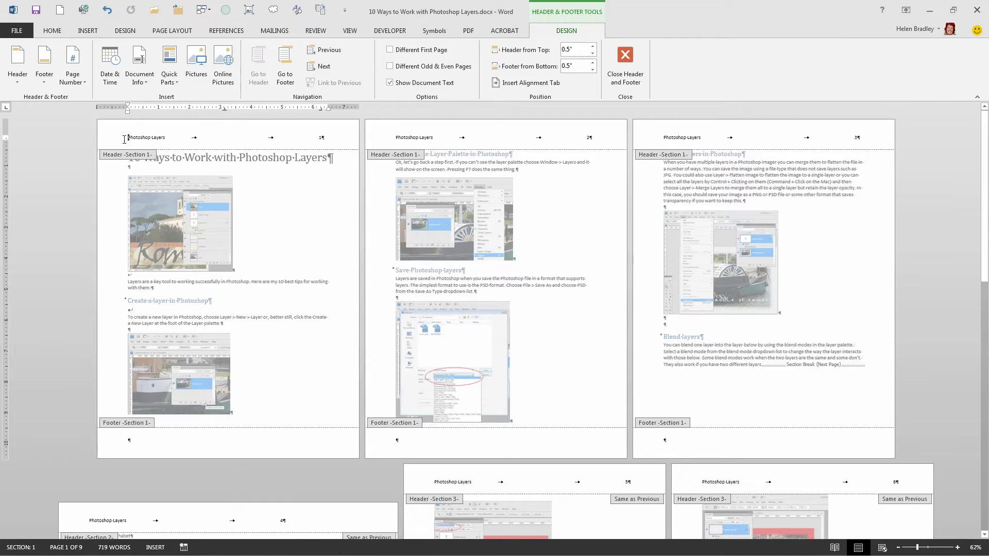
left_click(958, 548)
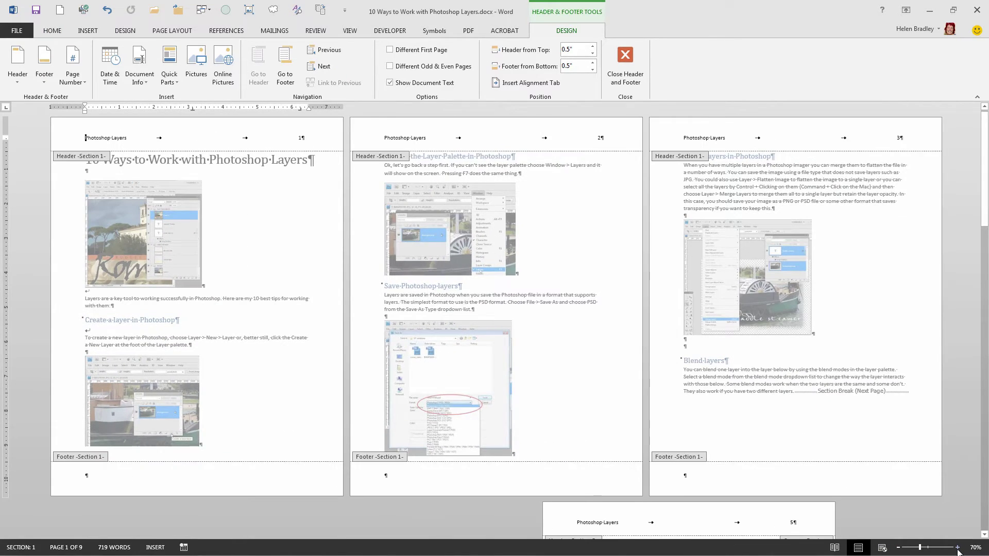
left_click(958, 548)
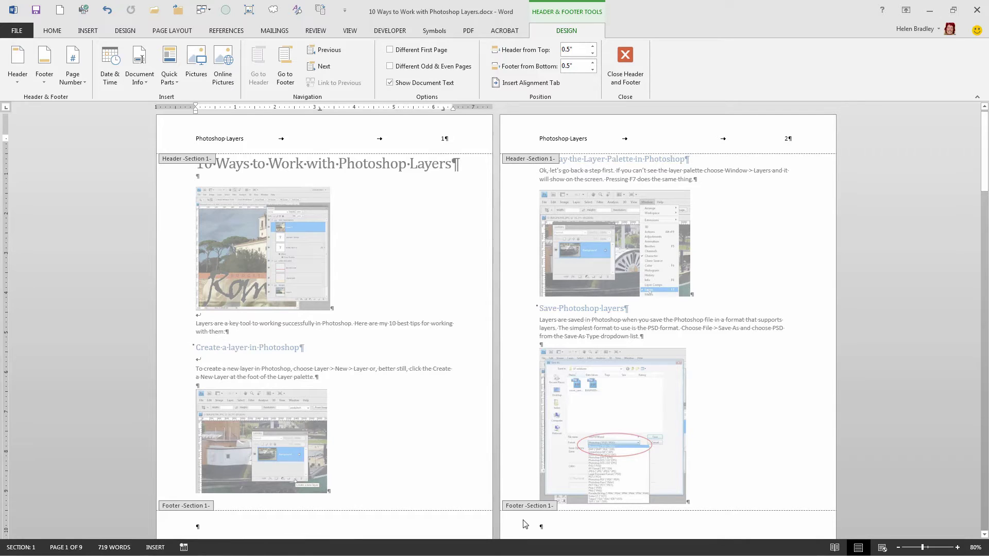
- Turn off Link to Previous for the Section 2 header on the landscape page
scroll(738, 295, "down", 1)
scroll(736, 295, "down", 8)
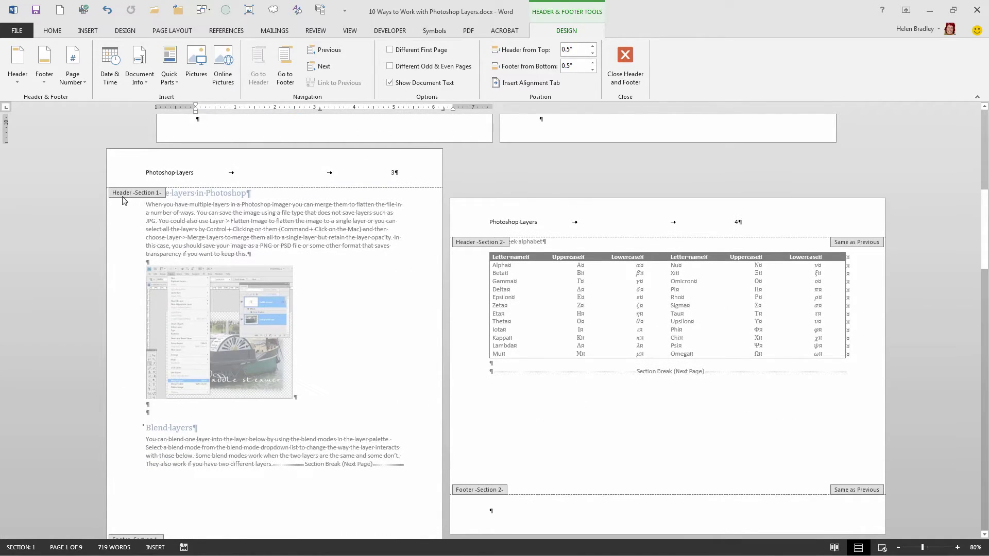
scroll(138, 255, "down", 3)
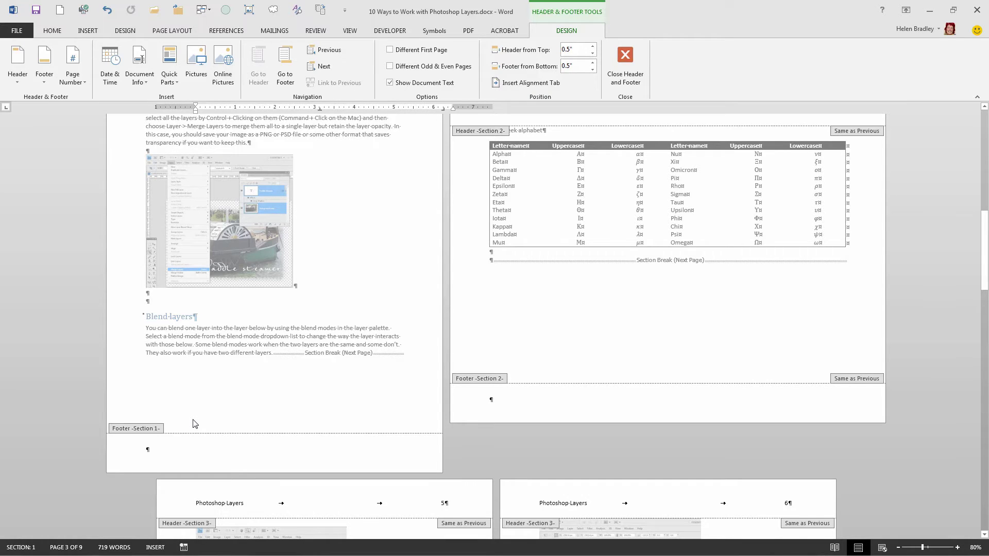
scroll(194, 424, "up", 3)
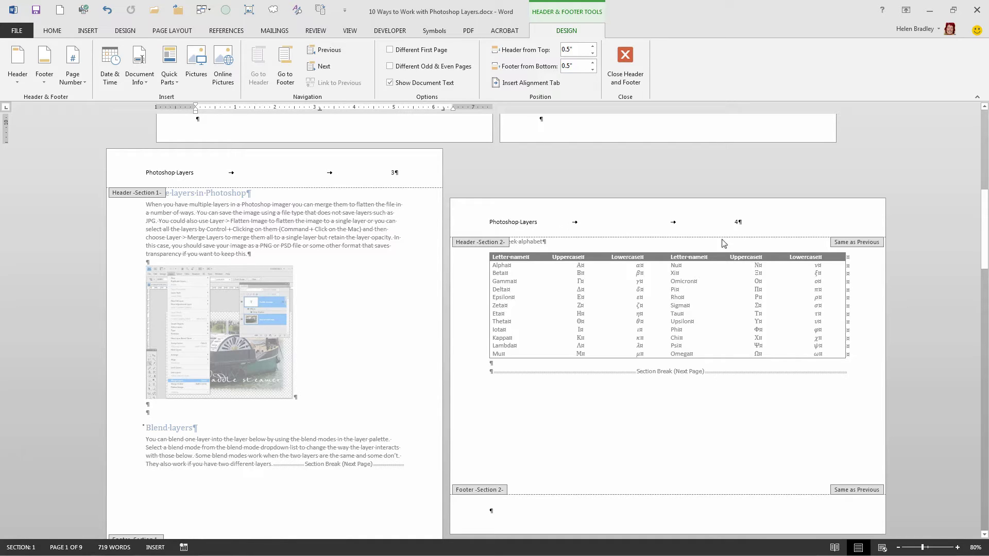
left_click(846, 246)
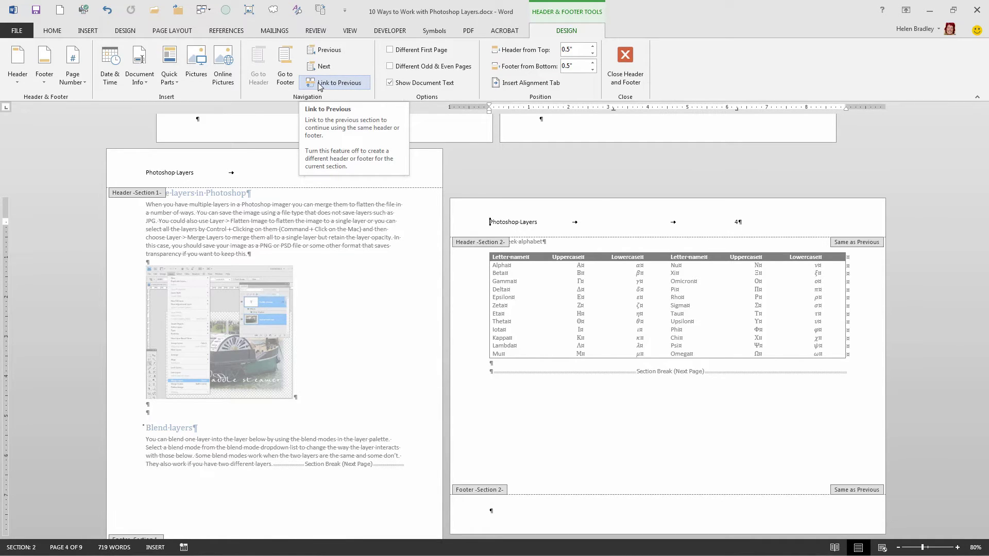
left_click(318, 83)
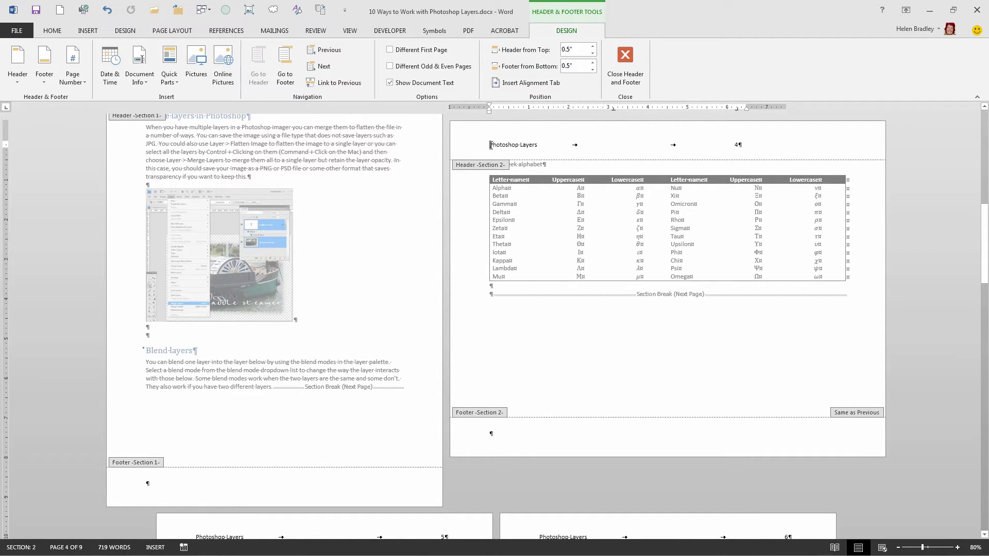
- Delete the "Photoshop Layers" title and both tabs from the Section 2 header, keeping the page number
left_click_drag(490, 144, 666, 139)
left_click_drag(490, 145, 680, 144)
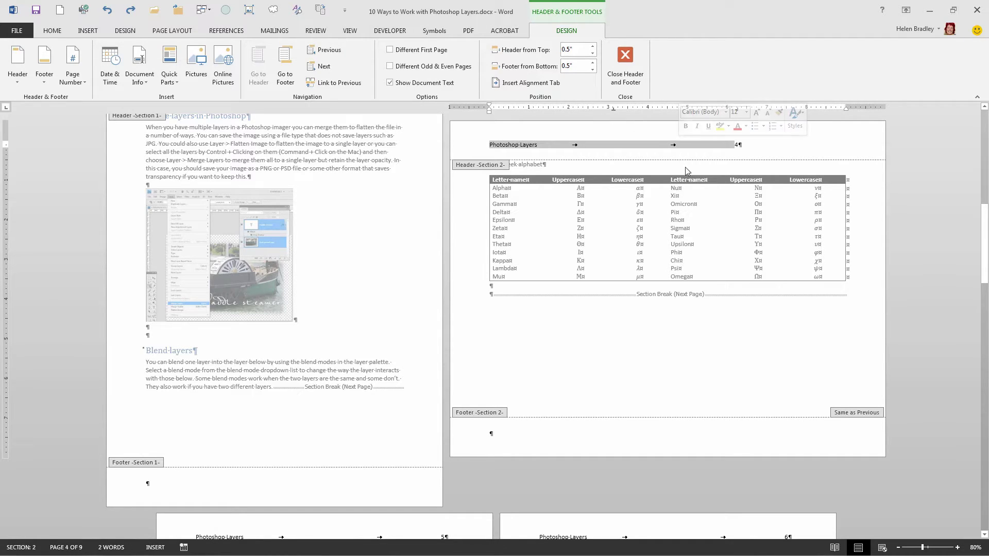
key("Delete")
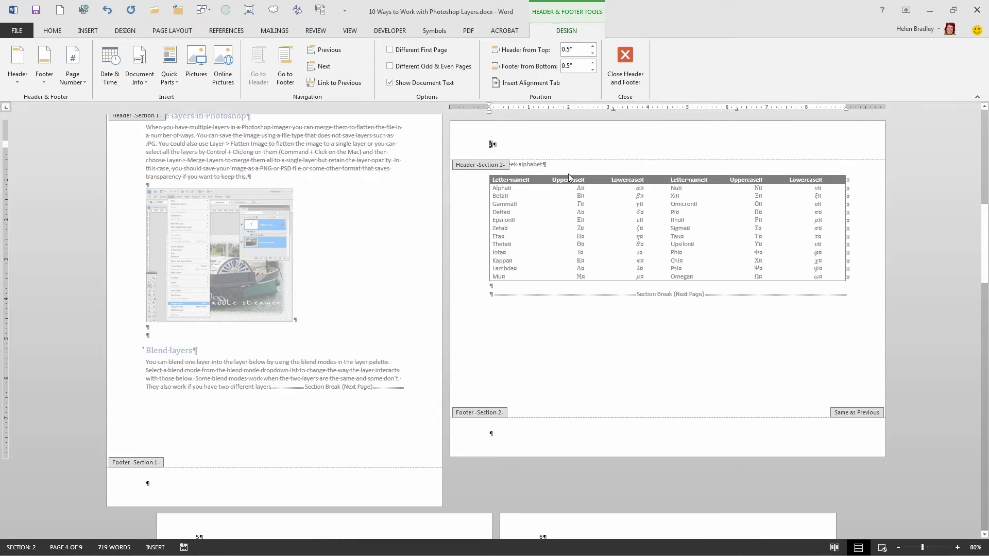
- Insert two tabs before the page number in the Section 2 header and move its right tab stop close to the landscape page's right margin
key("Tab")
key("Tab")
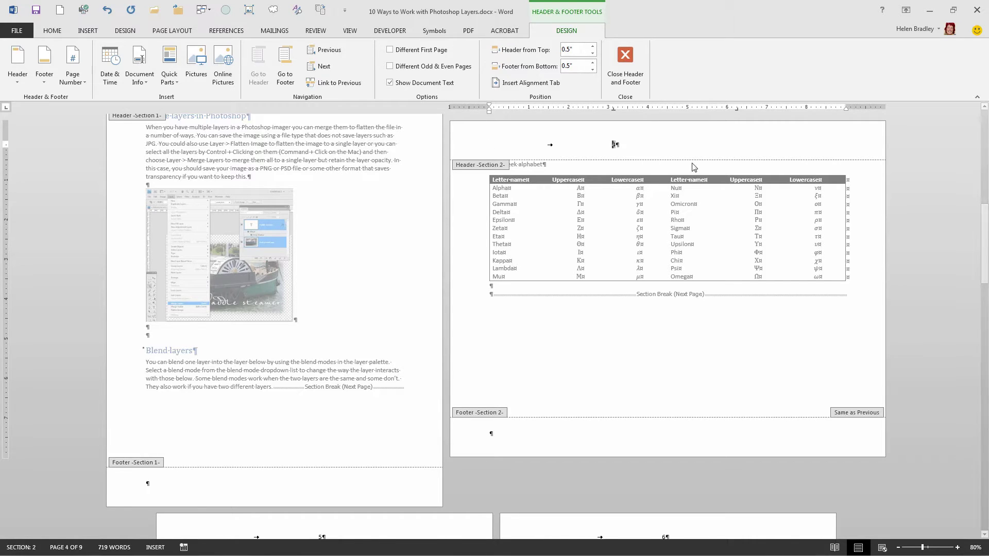
left_click_drag(737, 108, 837, 117)
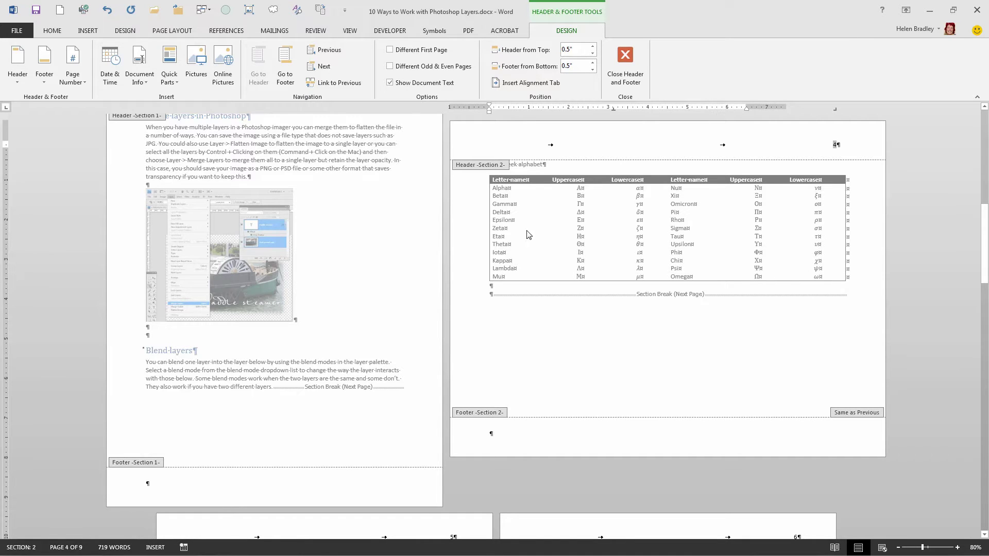
- Copy the complete Section 1 header line from page 3 and paste it over the Section 3 header on page 5
scroll(420, 216, "up", 2)
left_click(240, 152)
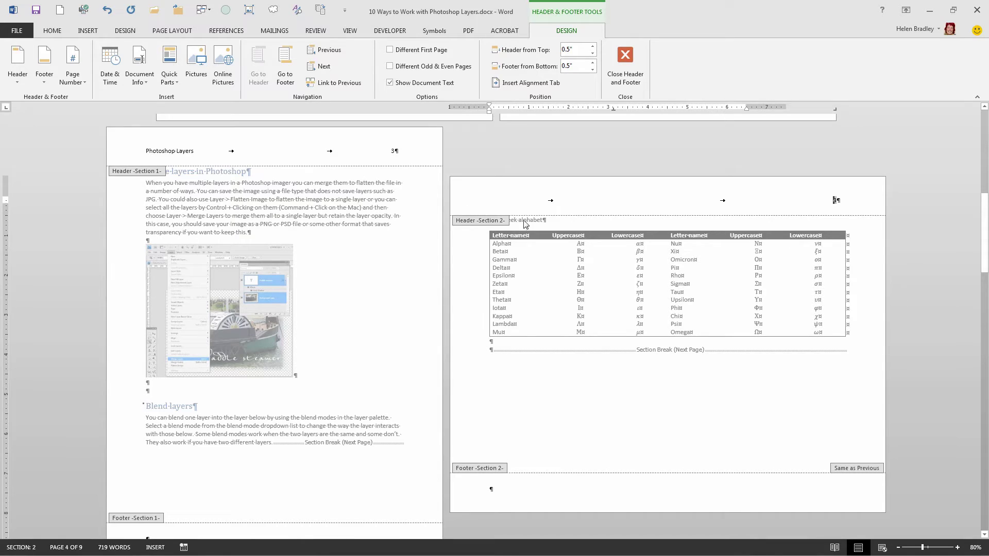
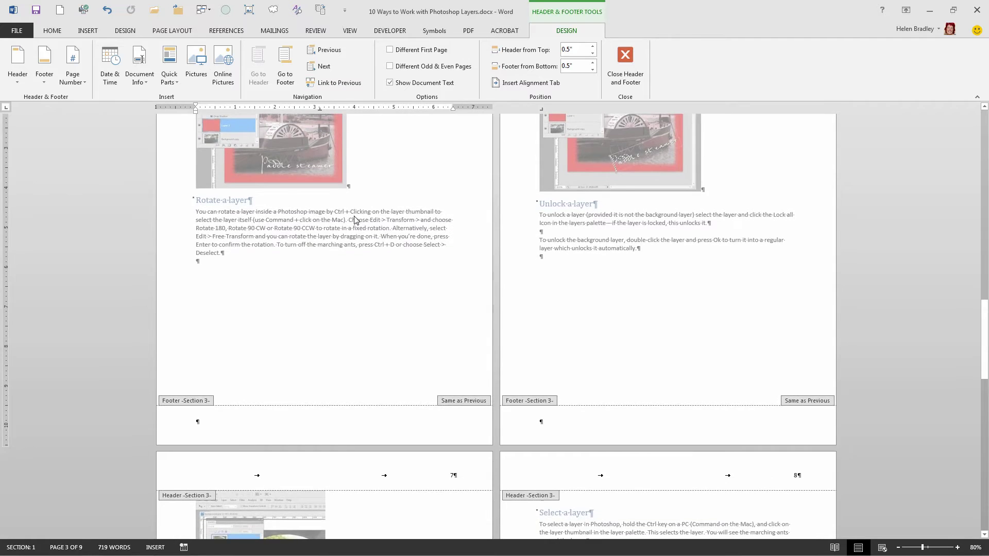
scroll(354, 220, "up", 15)
scroll(354, 220, "up", 5)
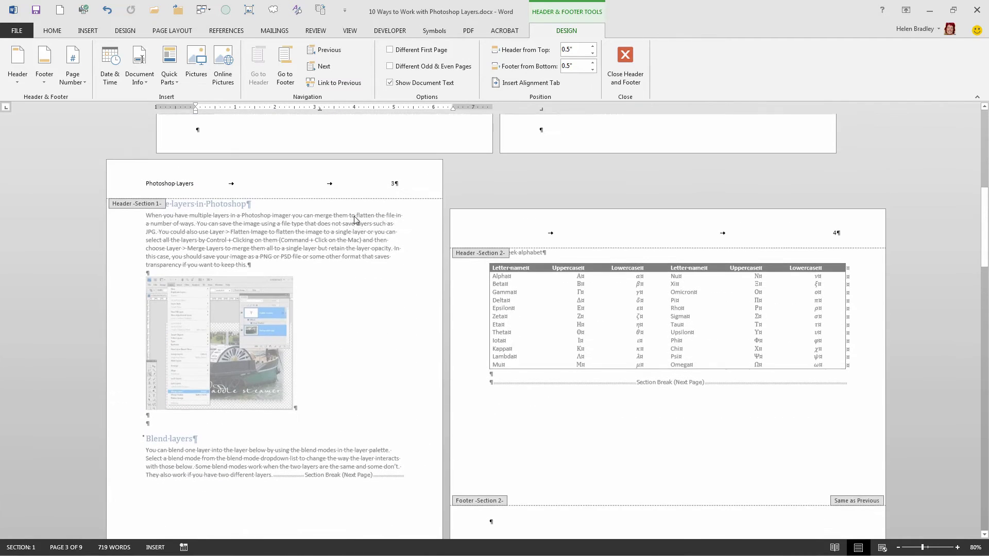
left_click(135, 189)
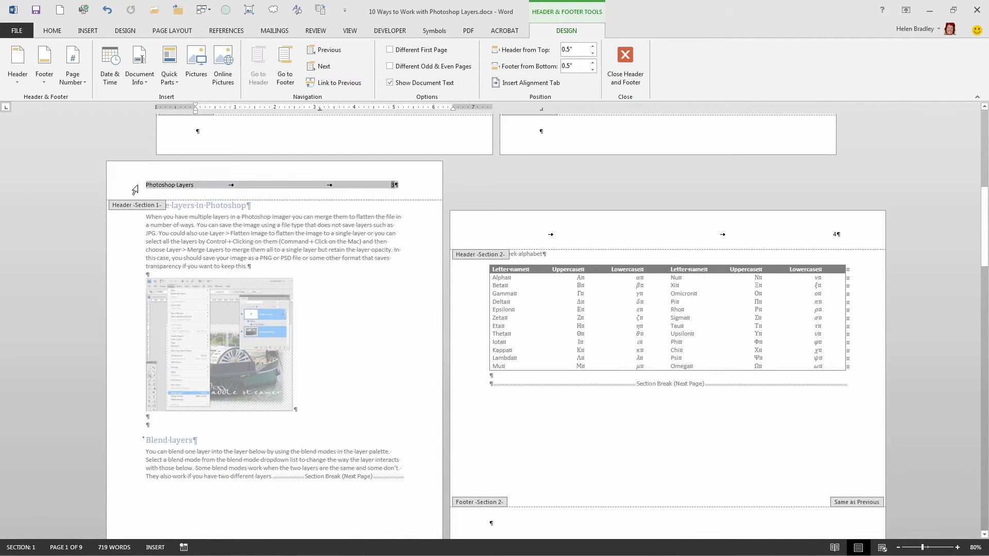
right_click(177, 185)
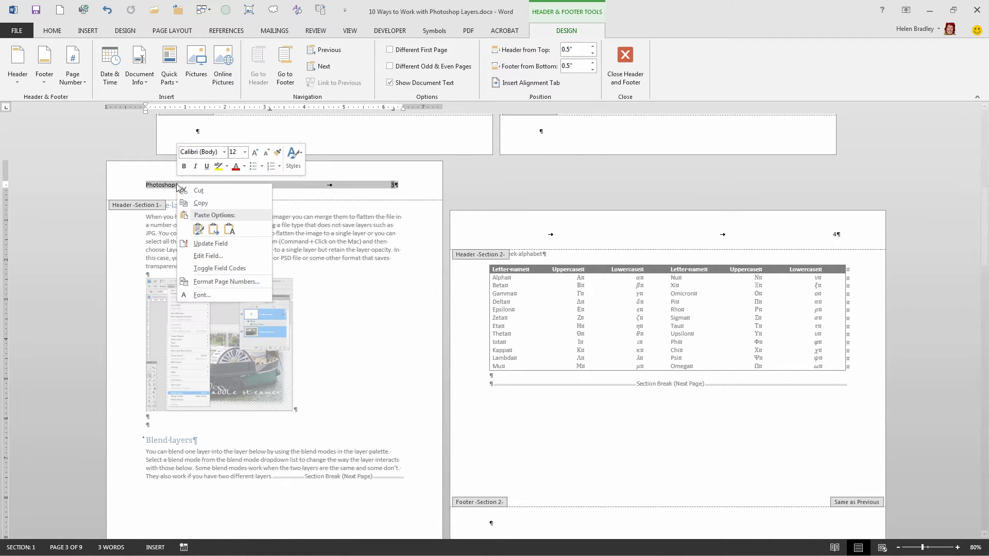
left_click(201, 206)
scroll(205, 203, "down", 5)
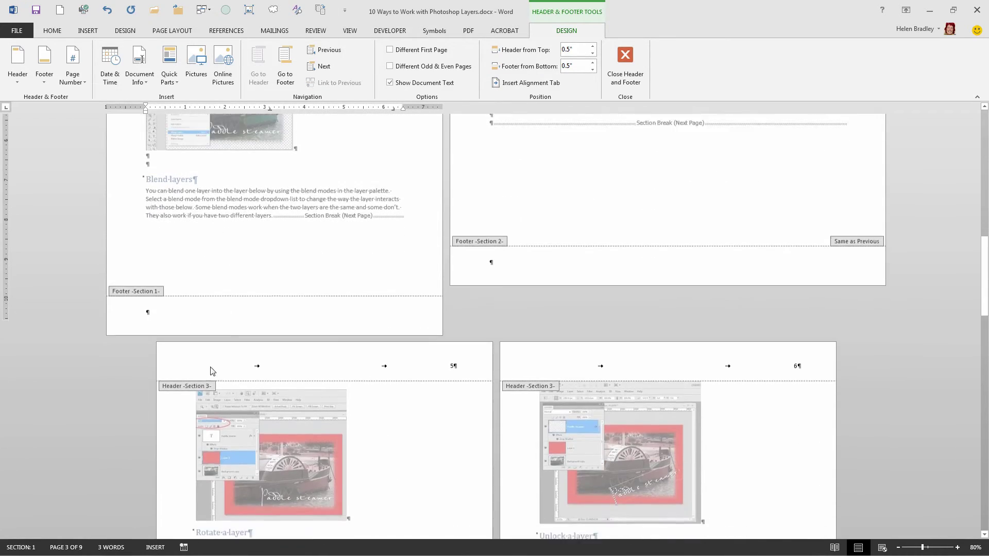
left_click(177, 349)
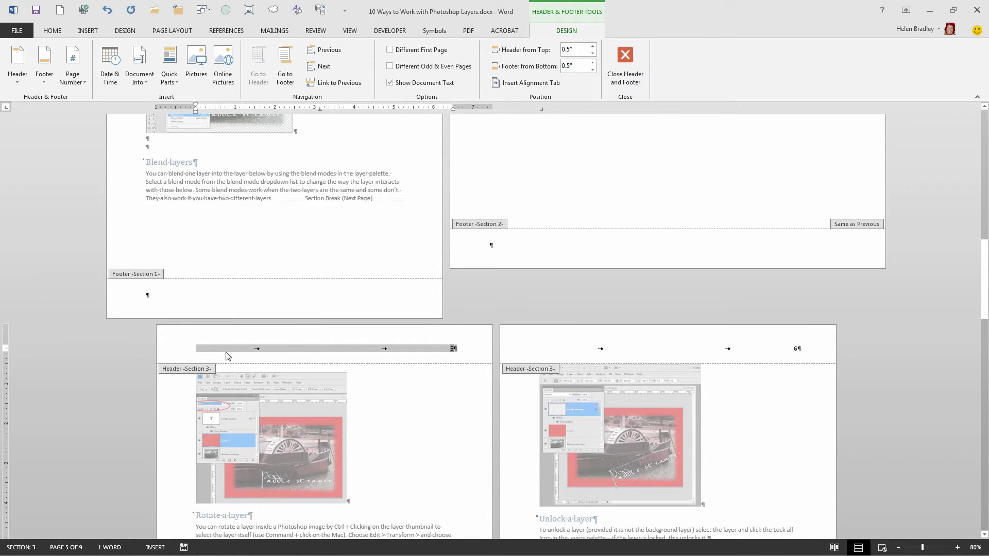
key("ctrl+v")
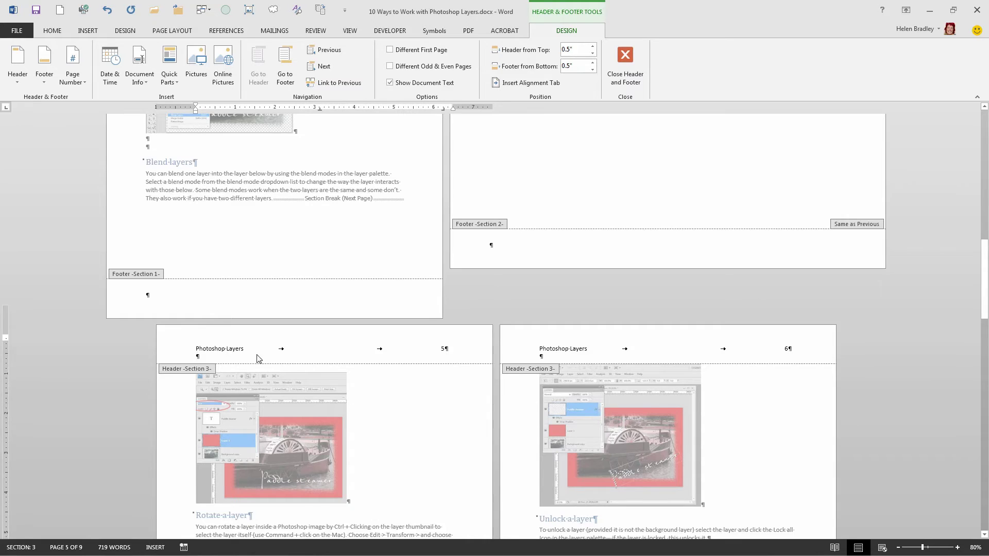
- Examine the headers before, on and after the landscape page, and close header and footer editing
scroll(280, 382, "down", 10)
scroll(329, 428, "up", 15)
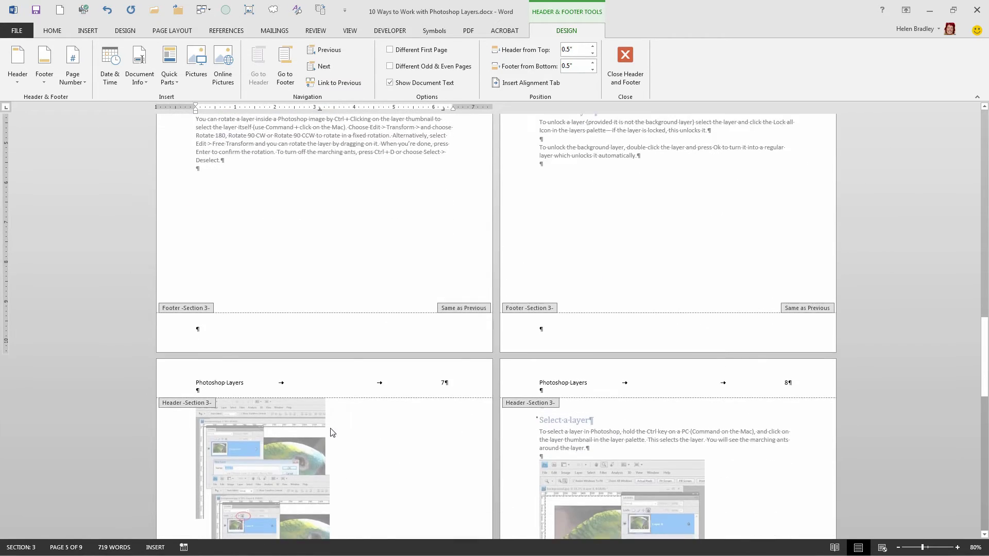
scroll(316, 413, "up", 20)
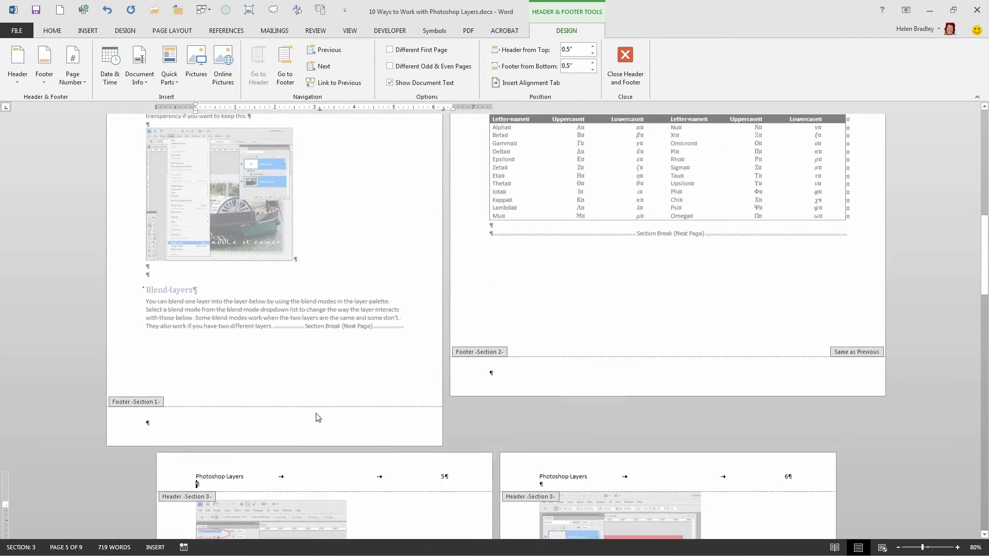
scroll(316, 413, "up", 1)
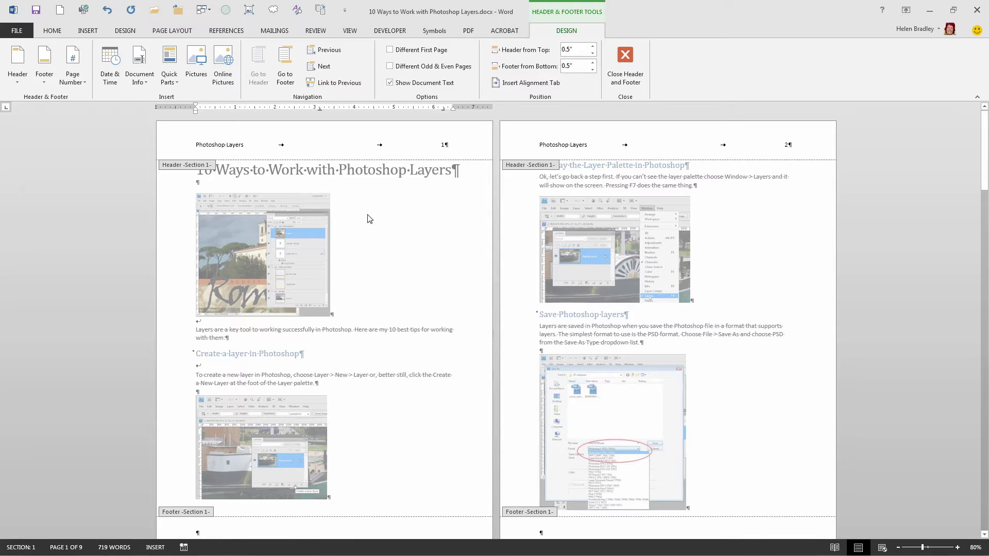
scroll(367, 218, "down", 10)
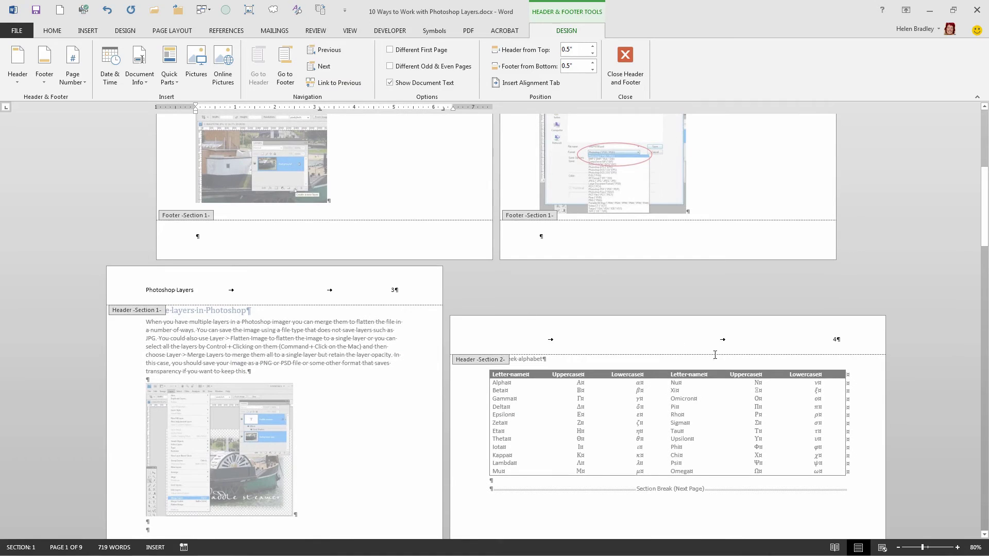
scroll(764, 336, "down", 3)
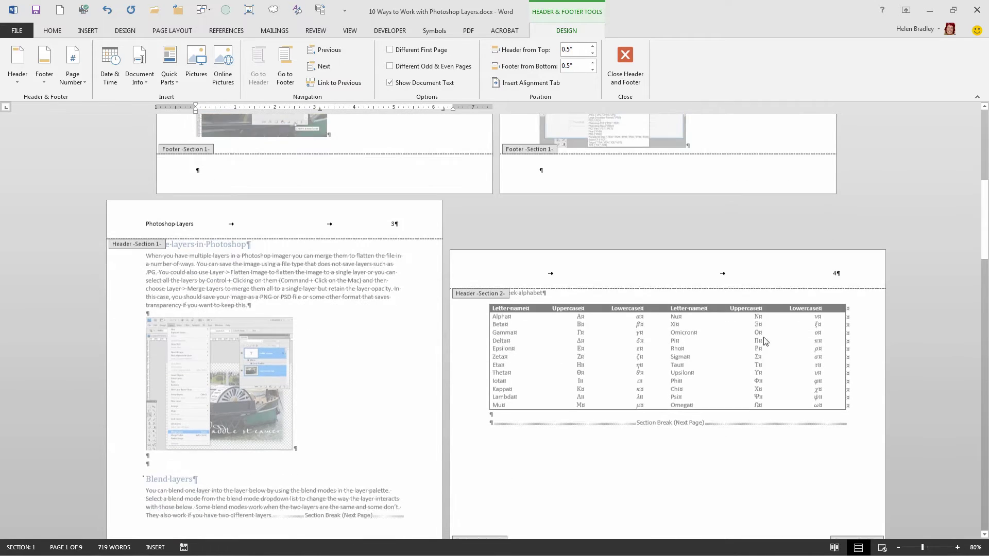
scroll(767, 425, "down", 2)
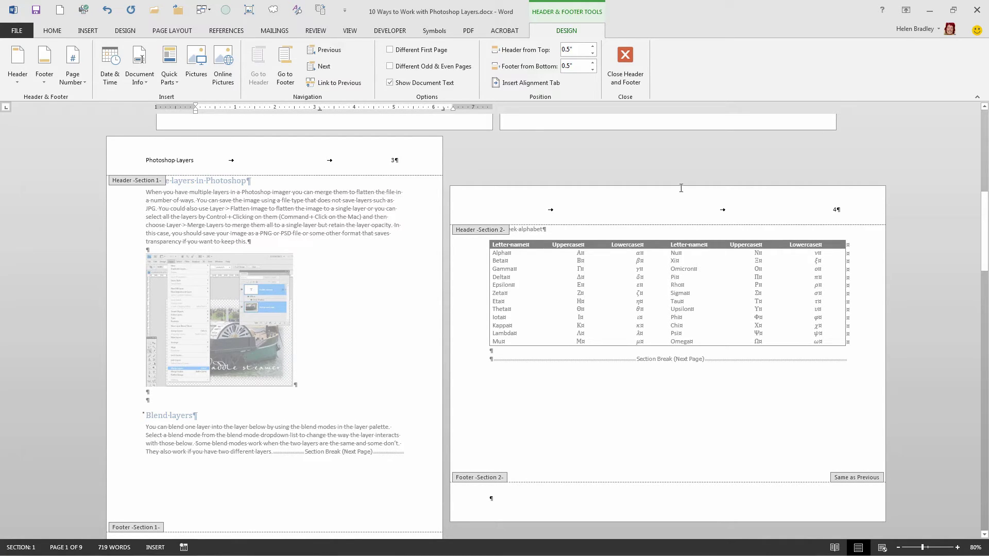
left_click(625, 62)
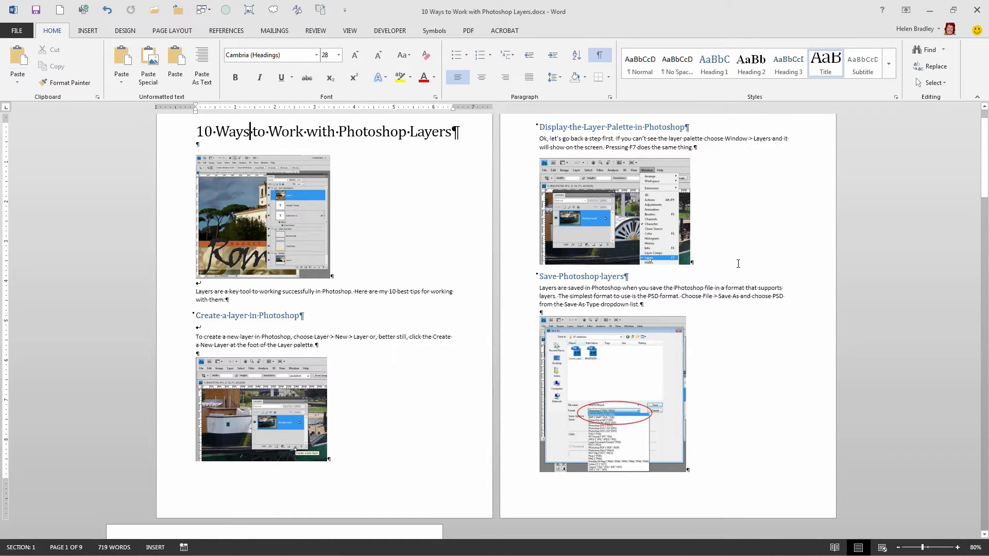
- Reopen the Section 2 header on the landscape page and set its page numbering to start at 1
scroll(737, 264, "down", 5)
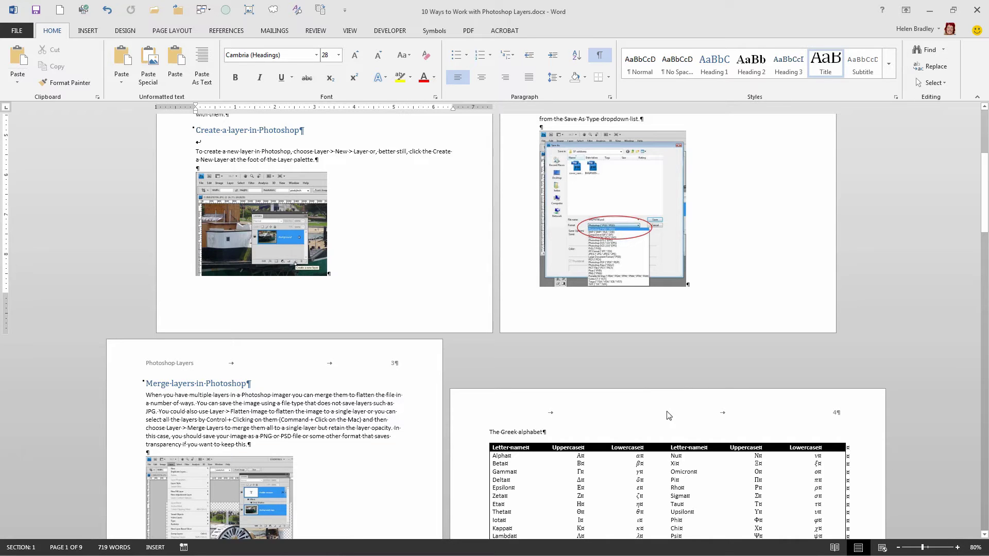
left_click(547, 417)
double_click(546, 415)
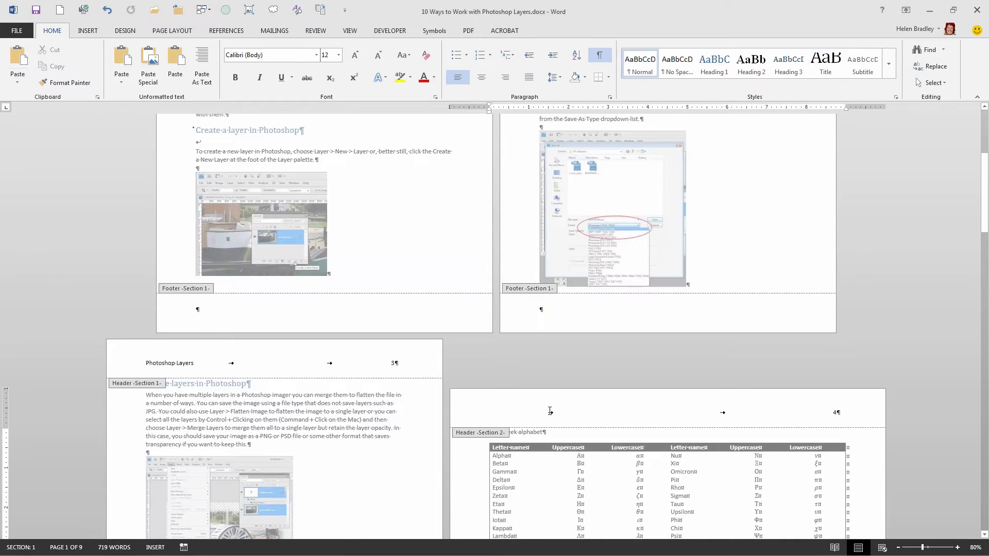
scroll(552, 393, "down", 3)
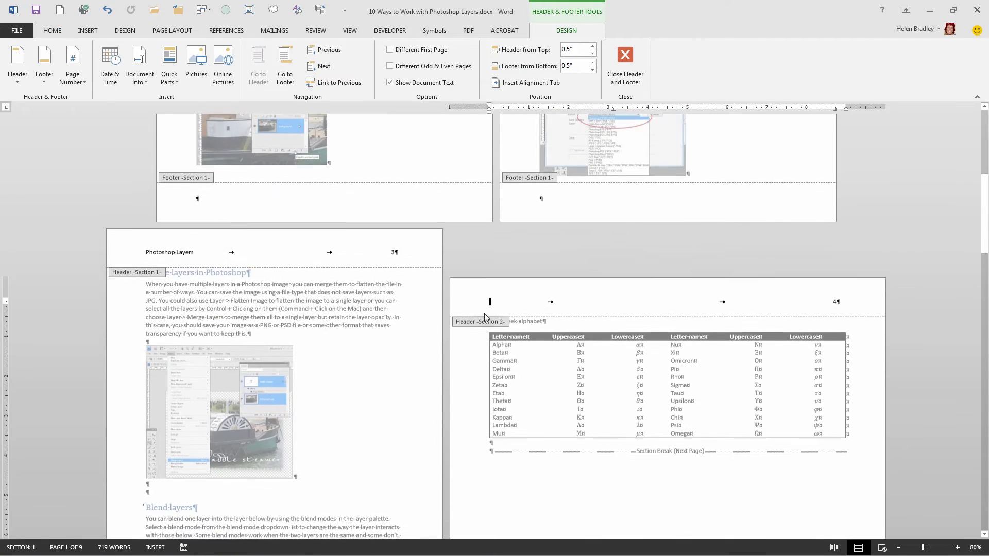
left_click(76, 77)
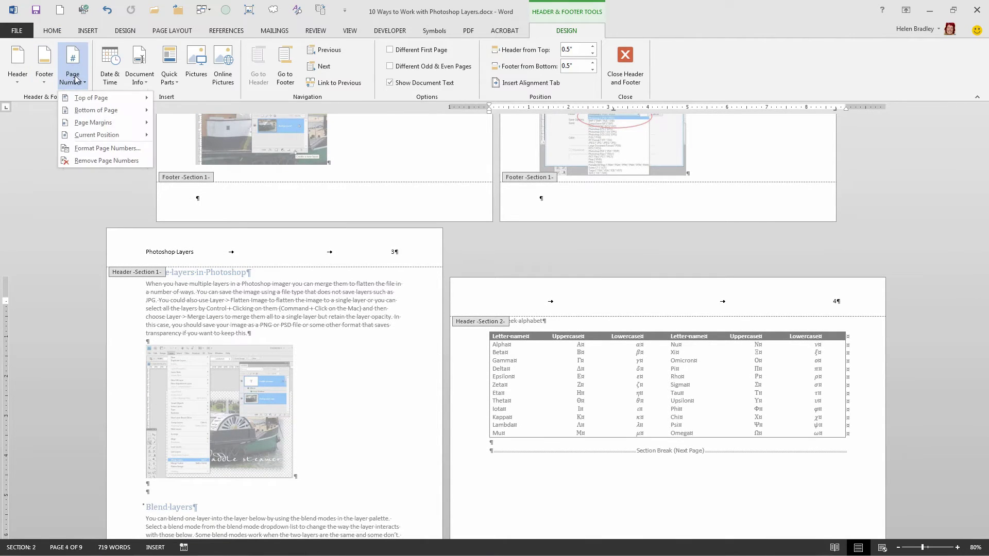
left_click(102, 149)
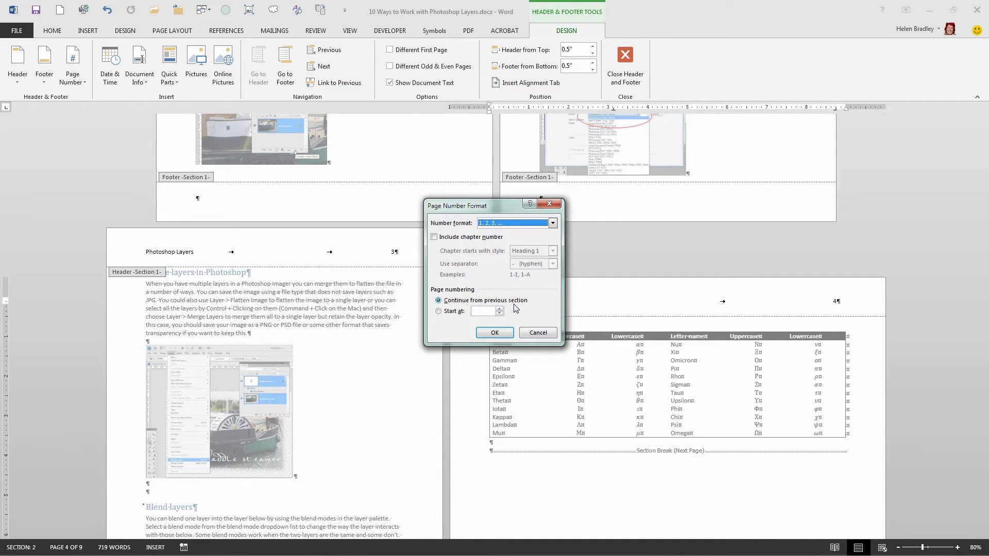
left_click(438, 312)
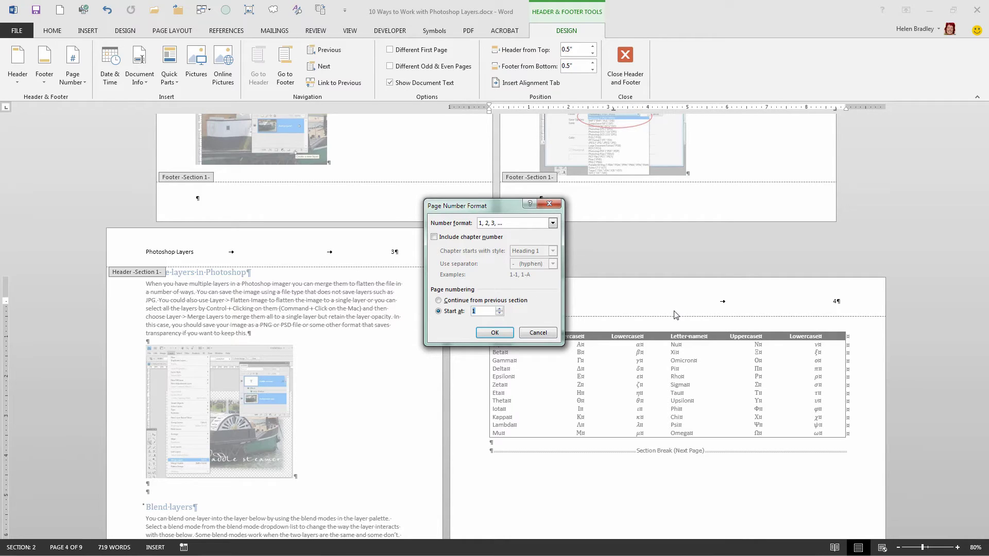
left_click(493, 334)
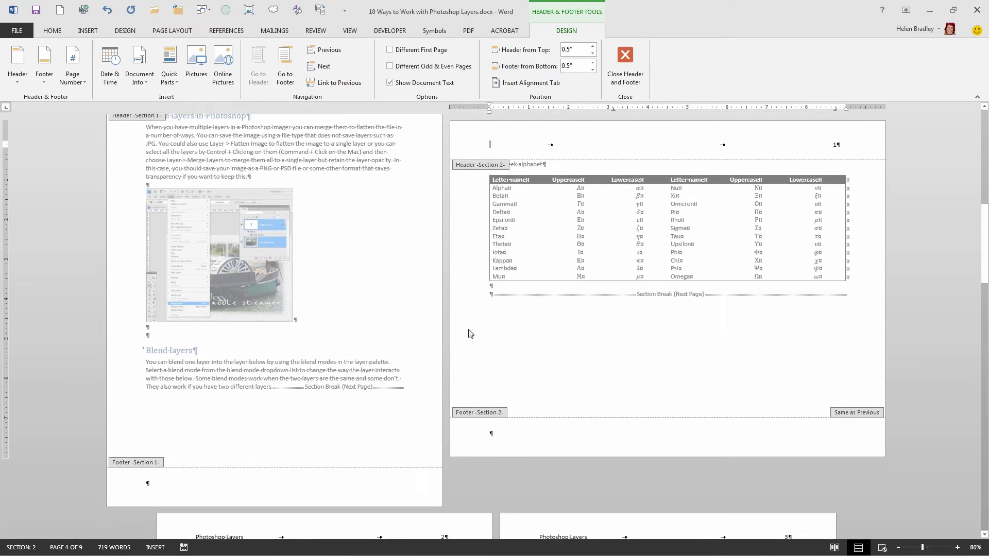
- Check the page numbers in the headers of all three sections
scroll(419, 235, "up", 10)
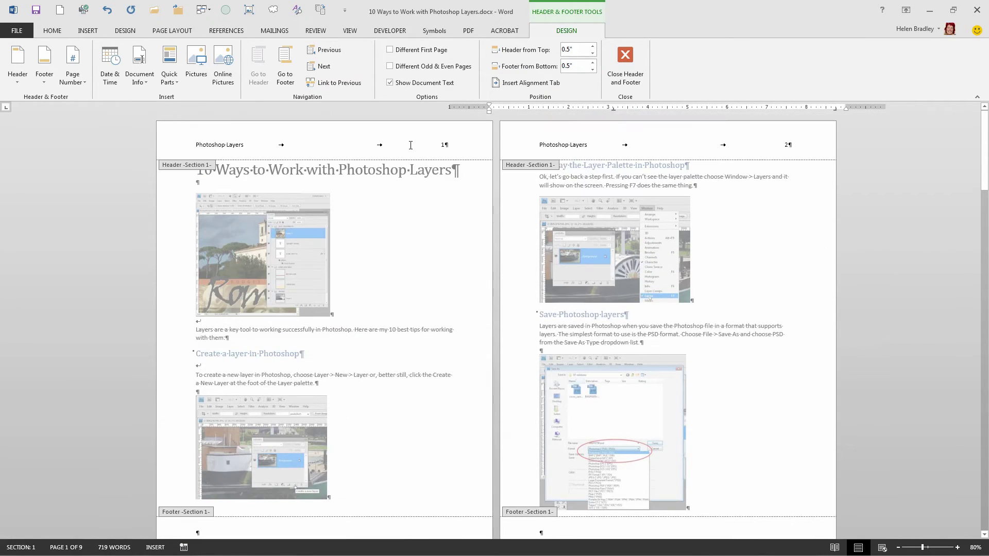
scroll(573, 255, "down", 6)
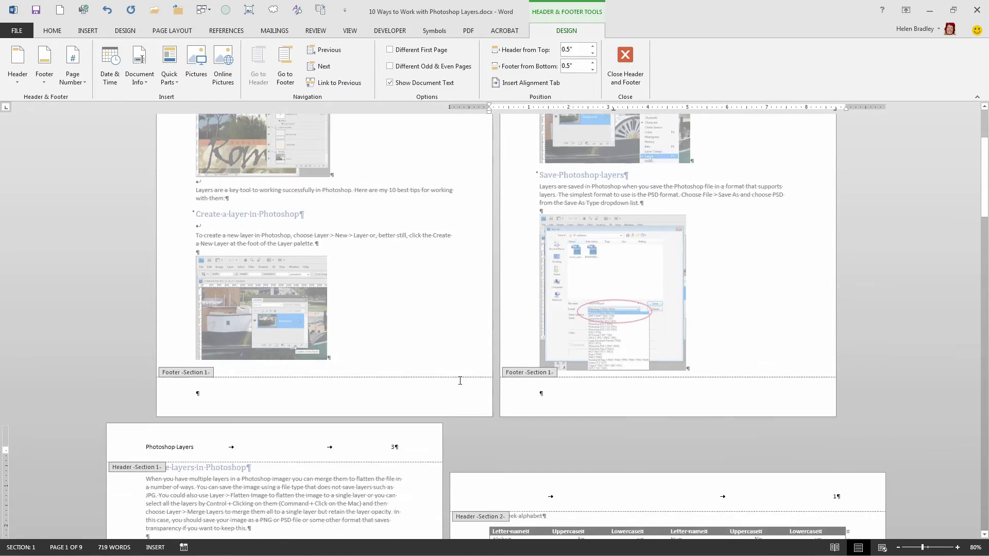
scroll(623, 453, "down", 3)
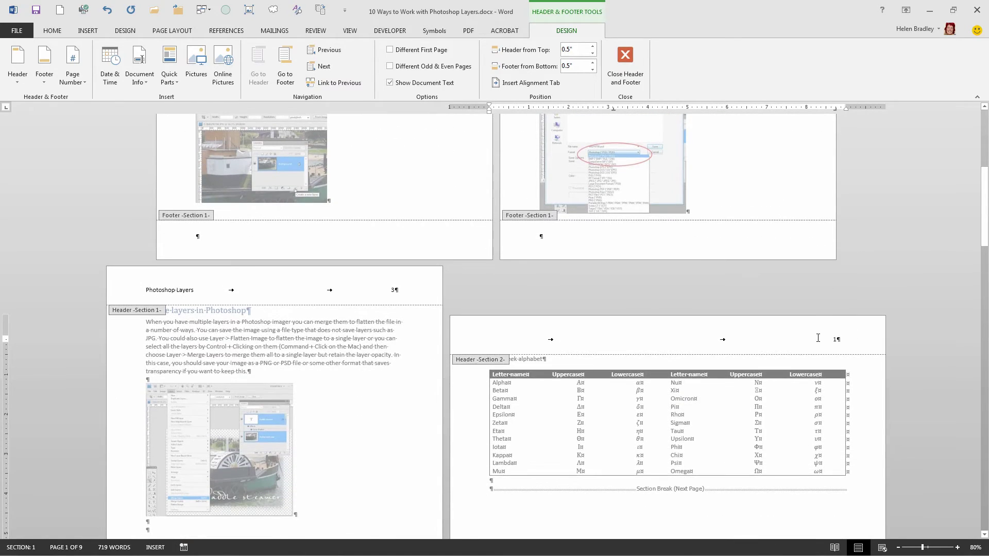
scroll(832, 350, "down", 10)
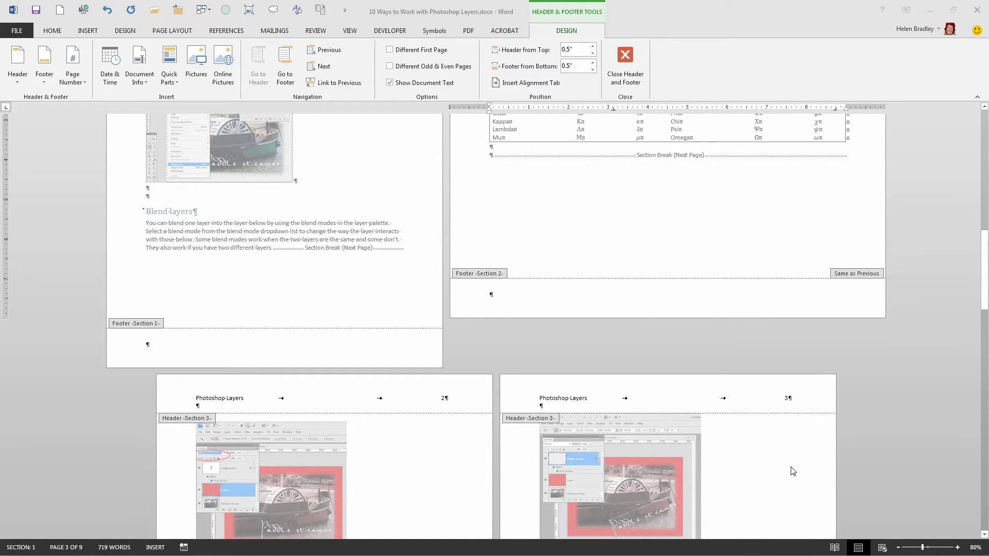
scroll(793, 471, "down", 3)
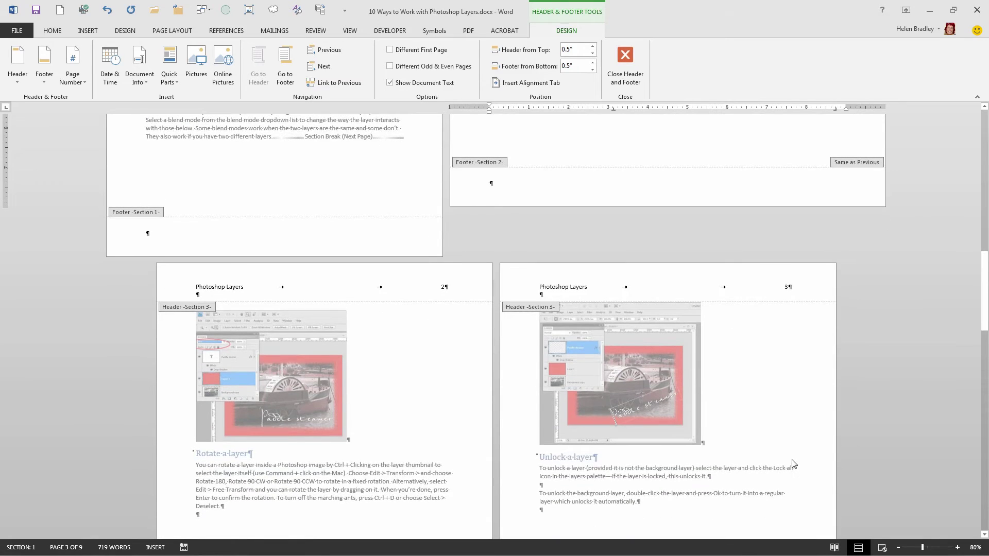
scroll(793, 463, "down", 4)
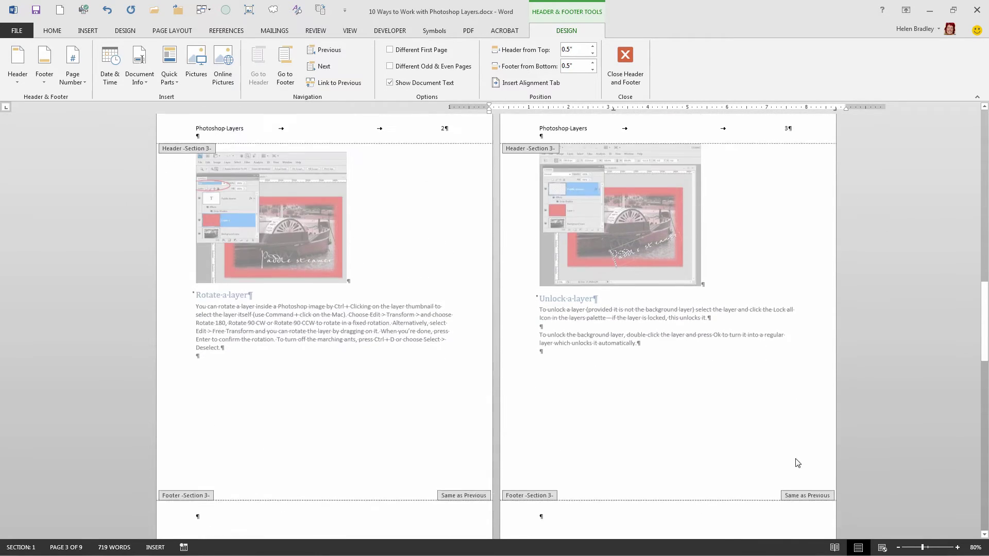
scroll(790, 456, "up", 2)
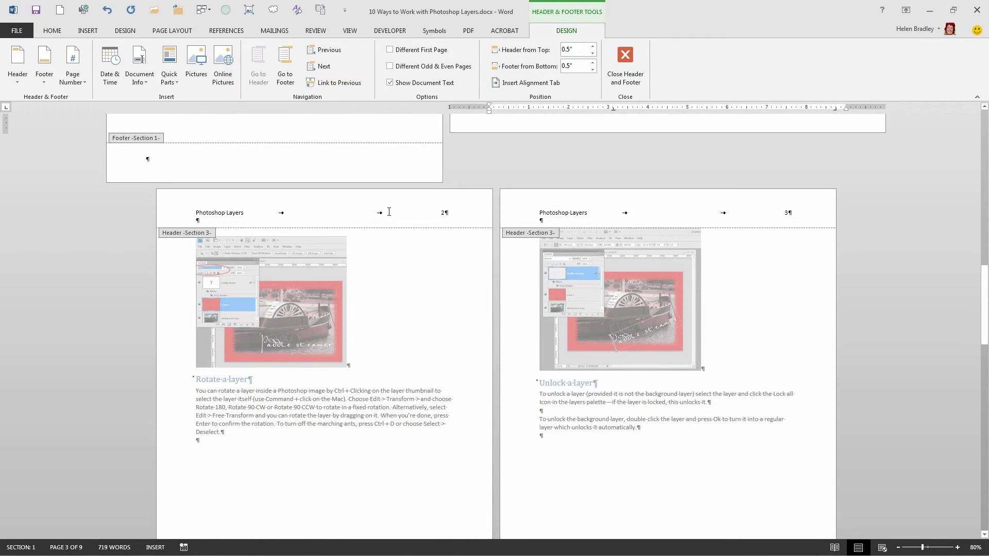
- Set the page numbering of Section 3, from the header after the landscape page, to start at 4
left_click(389, 211)
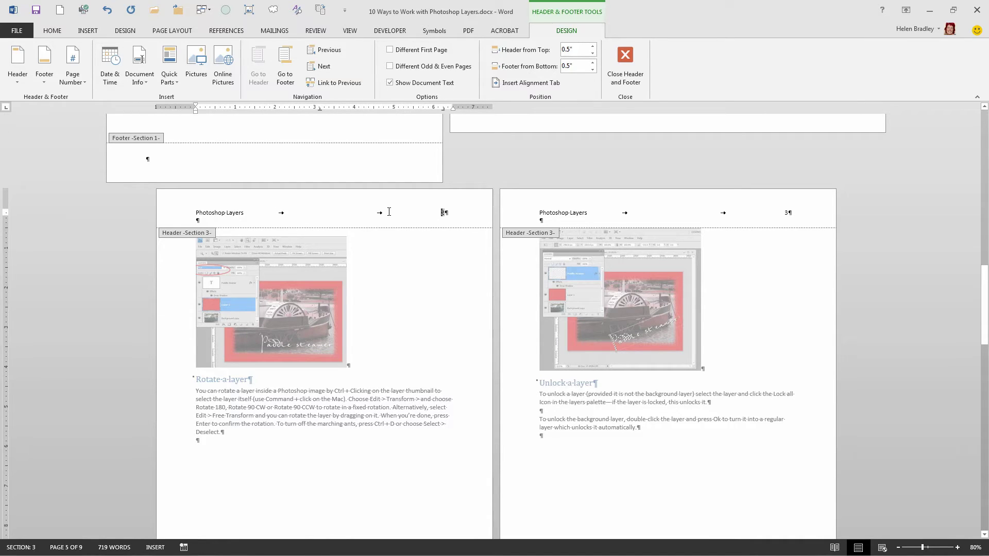
right_click(389, 212)
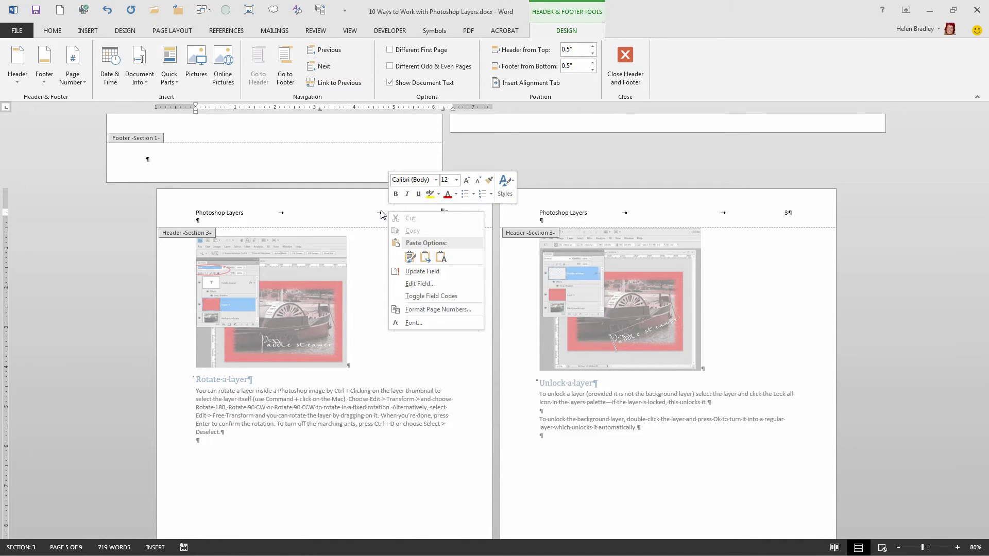
left_click(389, 208)
right_click(389, 208)
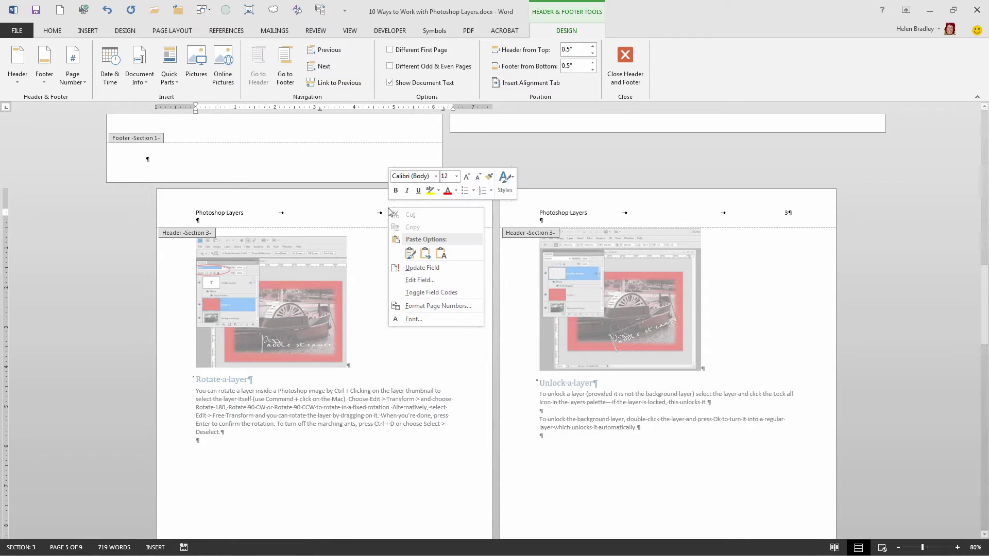
left_click(435, 306)
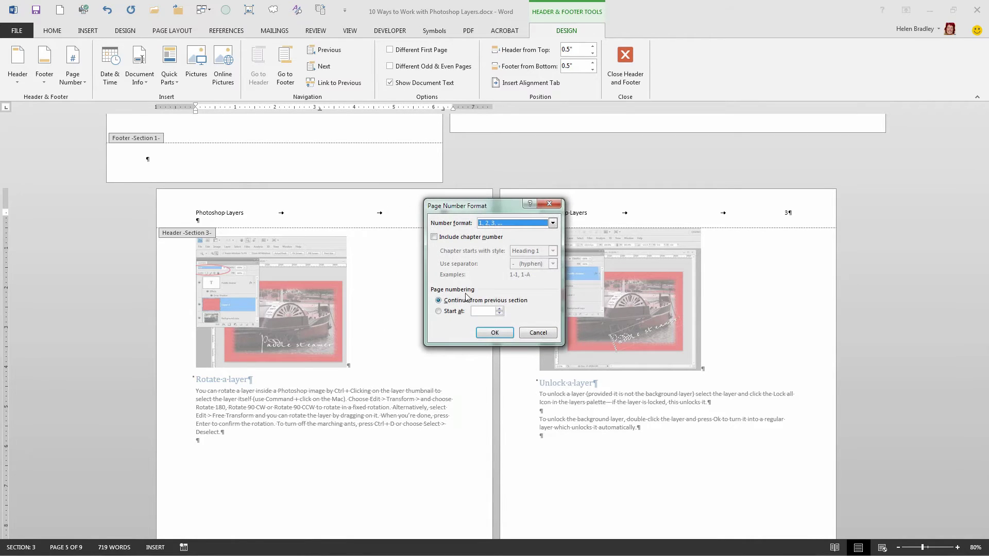
left_click(437, 312)
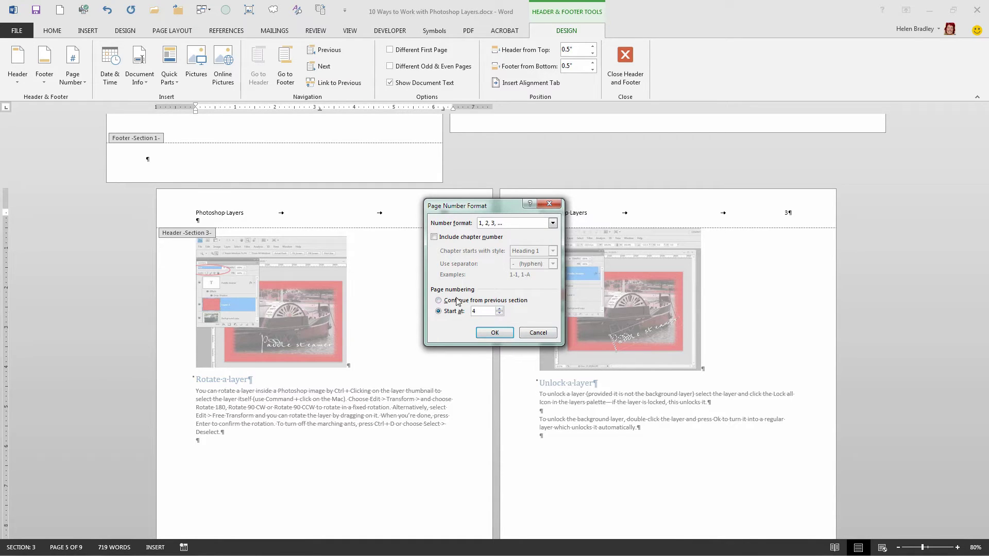
left_click(493, 333)
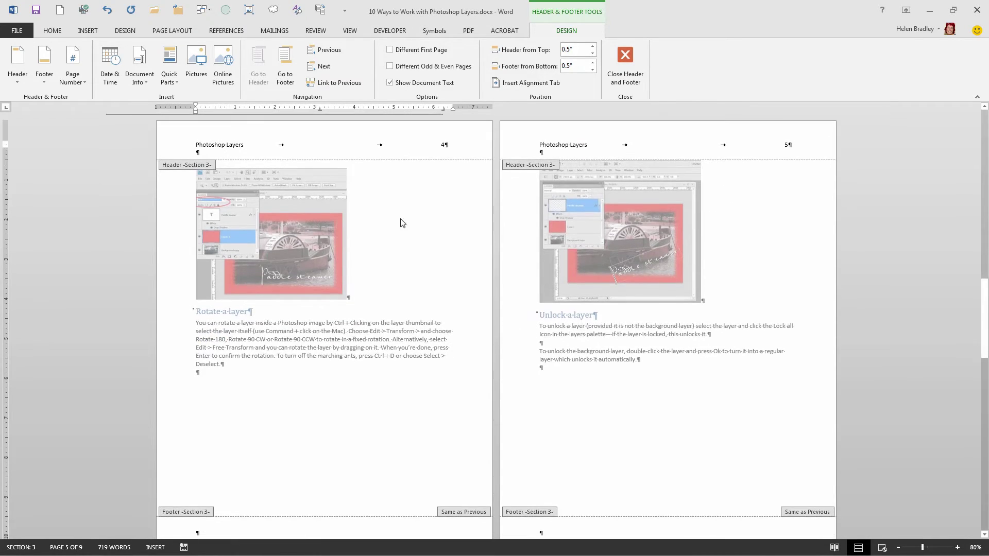
- Check the page numbers on the remaining Section 3 pages and close header and footer editing
scroll(587, 406, "down", 3)
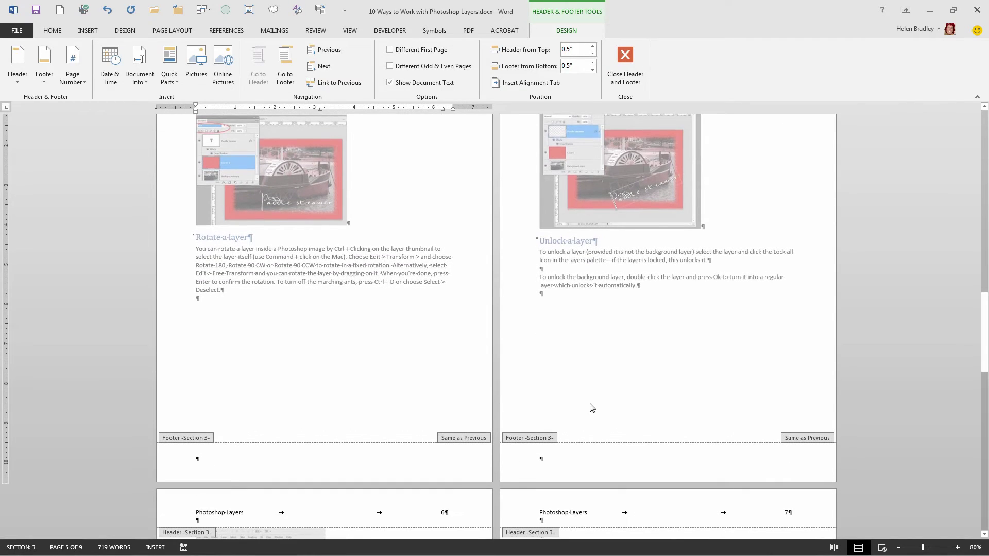
scroll(589, 407, "down", 7)
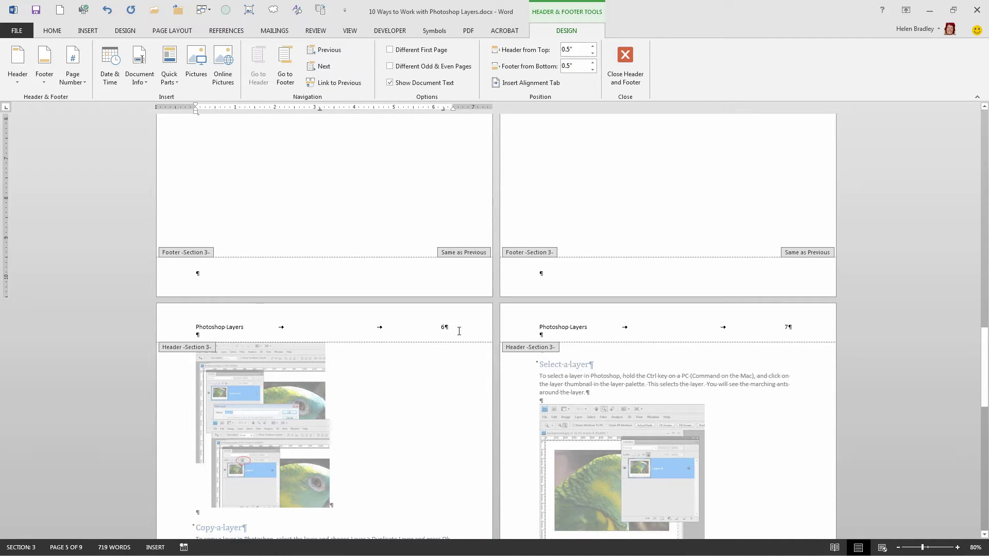
left_click(624, 60)
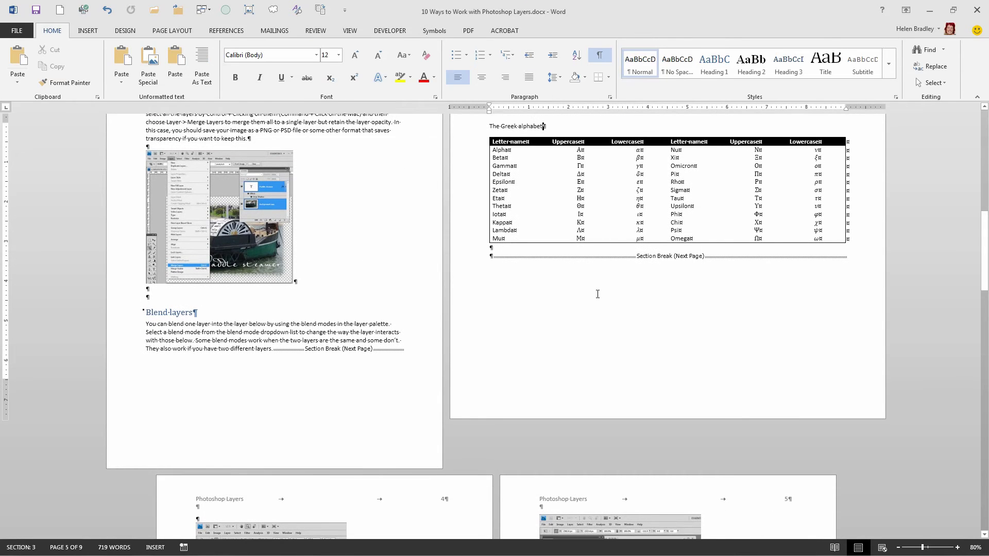
- Hide the formatting marks in the document
scroll(598, 294, "up", 5)
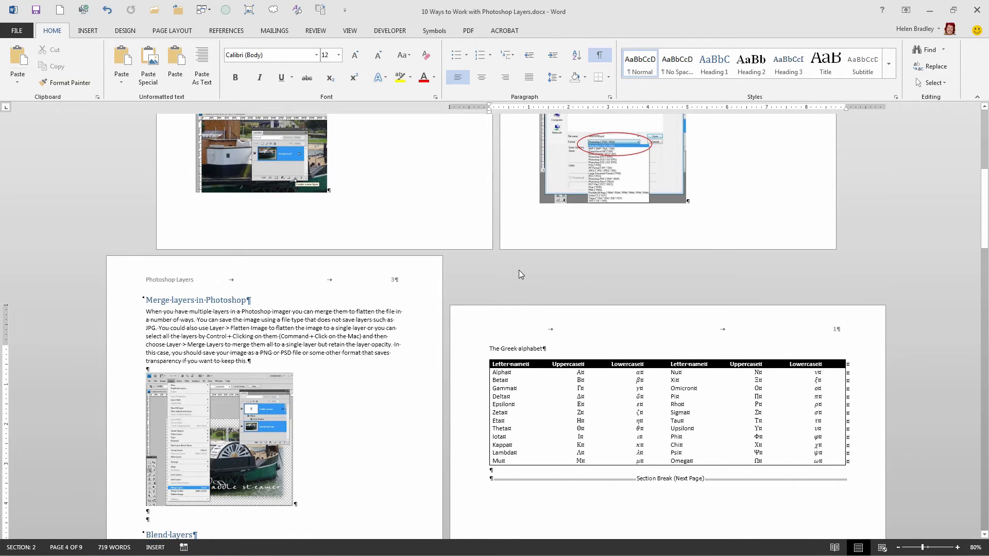
scroll(519, 274, "down", 2)
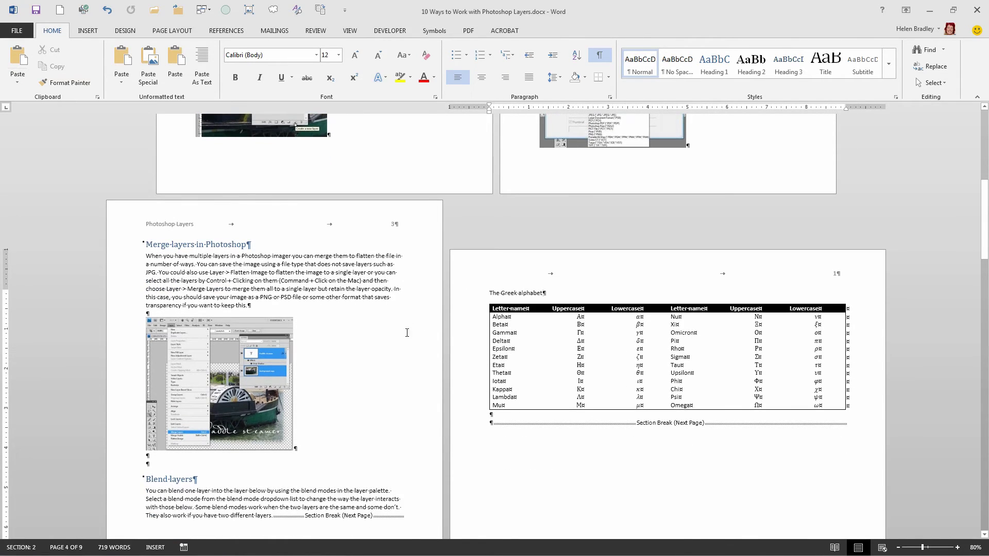
left_click(597, 58)
- Review the headers and page numbers on the pages before, on and after the landscape page
key("alt+n")
scroll(521, 283, "down", 3)
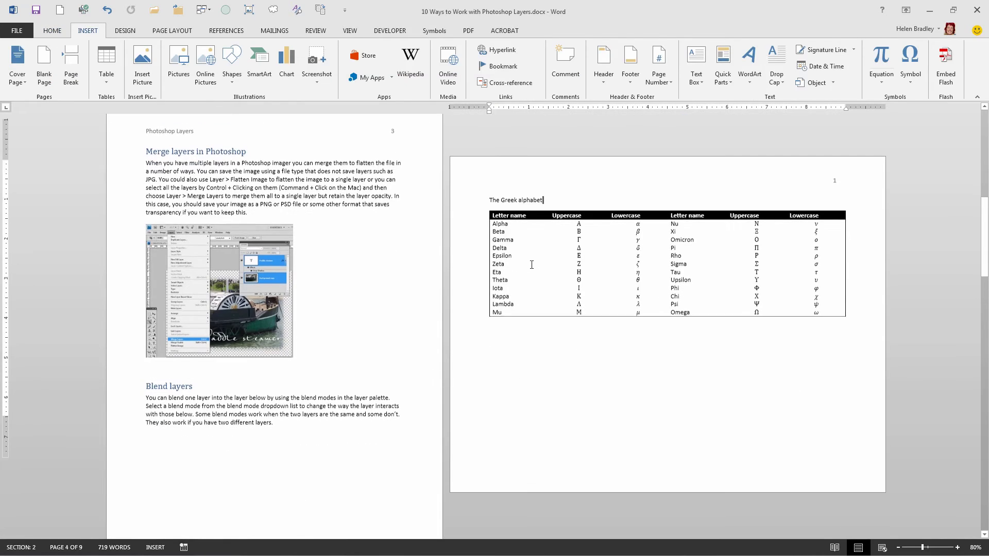
scroll(531, 264, "down", 15)
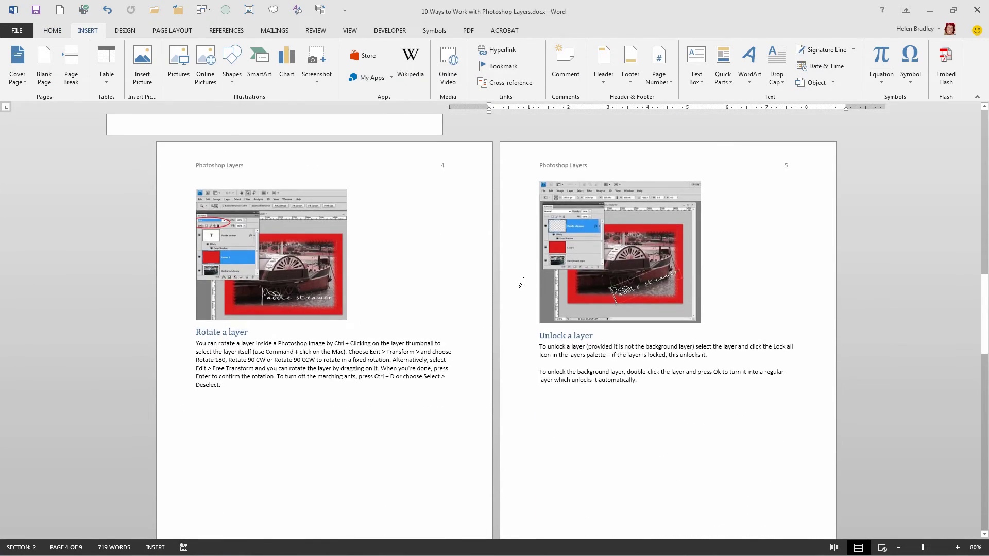
scroll(521, 282, "down", 4)
scroll(521, 275, "up", 18)
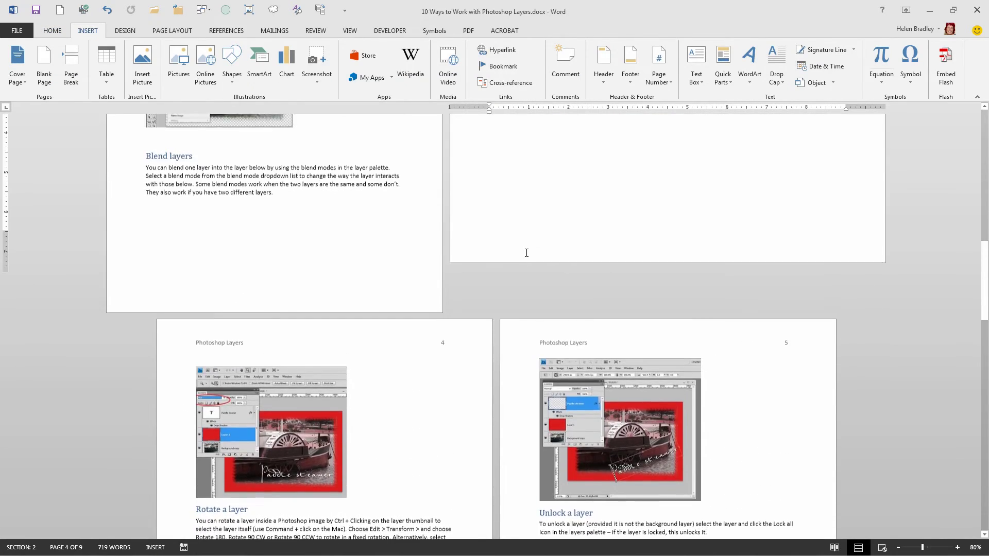
scroll(526, 251, "up", 5)
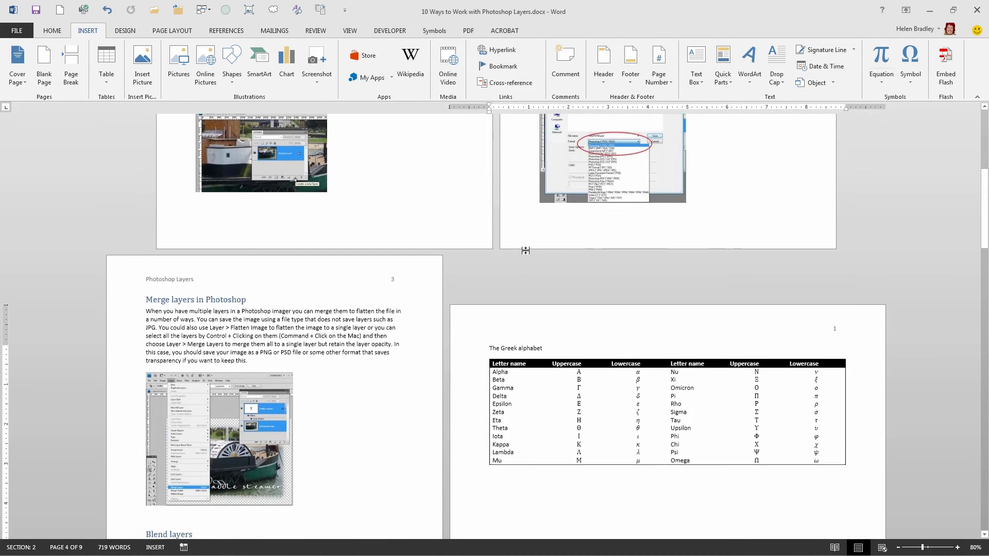
scroll(520, 251, "up", 4)
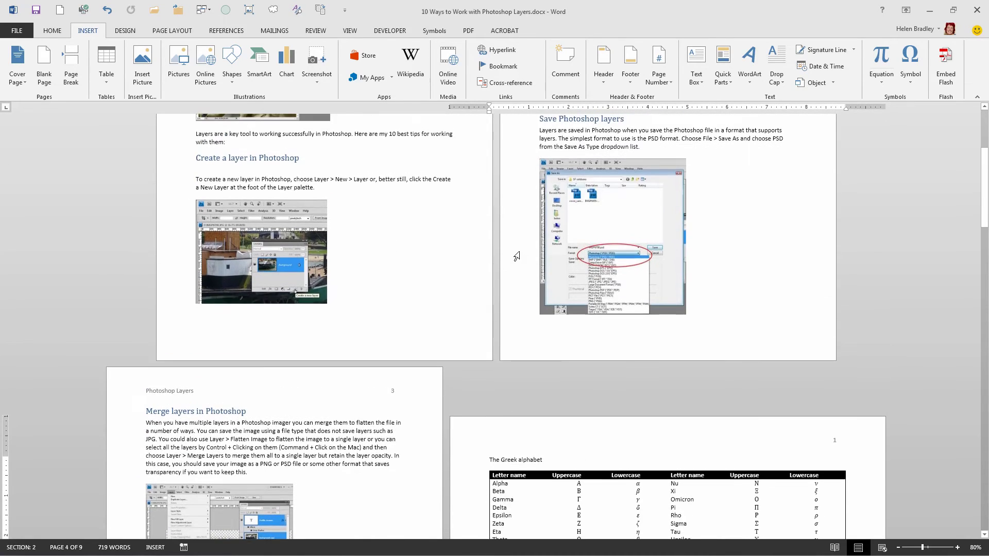
scroll(520, 251, "down", 6)
scroll(520, 252, "down", 2)
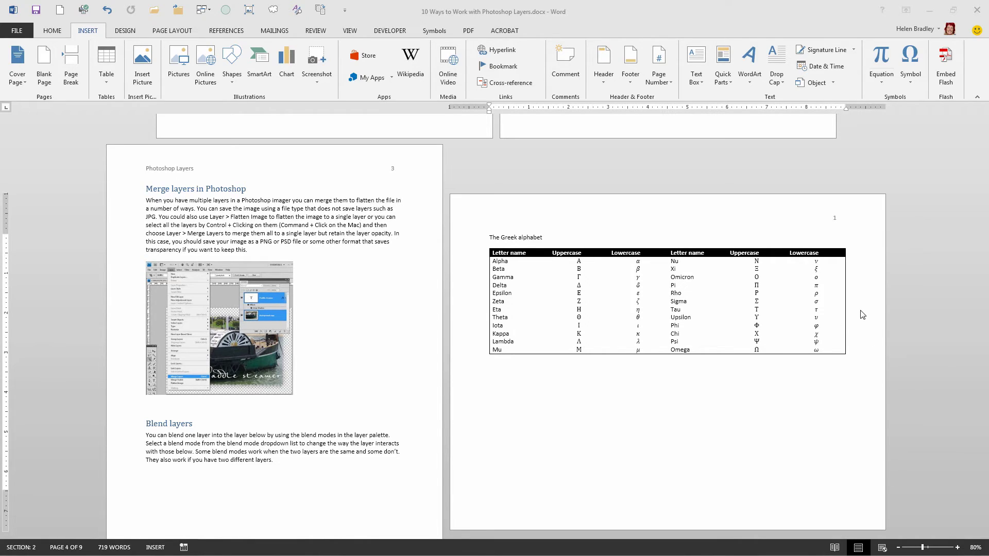
- Show the formatting marks again so the section breaks can be located
left_click(632, 227)
left_click(37, 32)
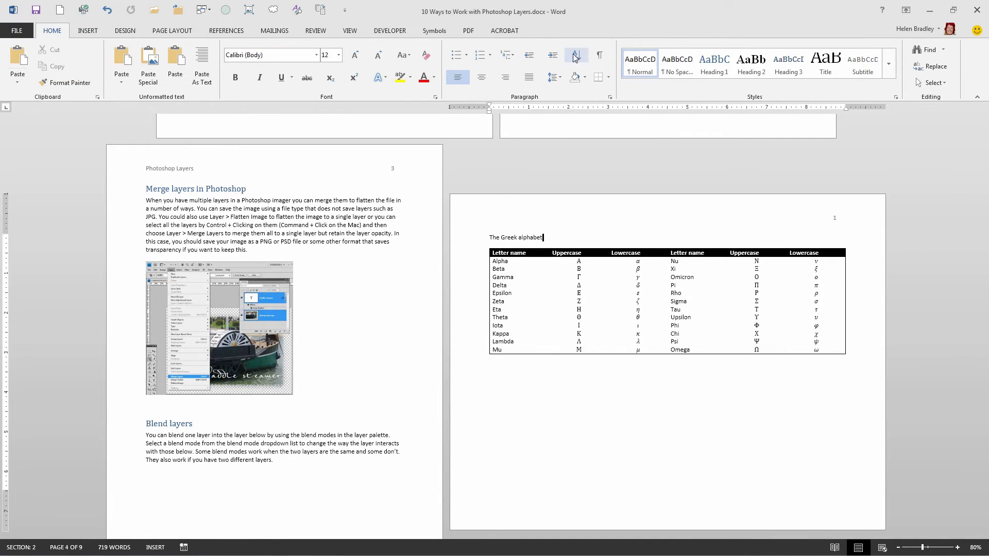
left_click(599, 55)
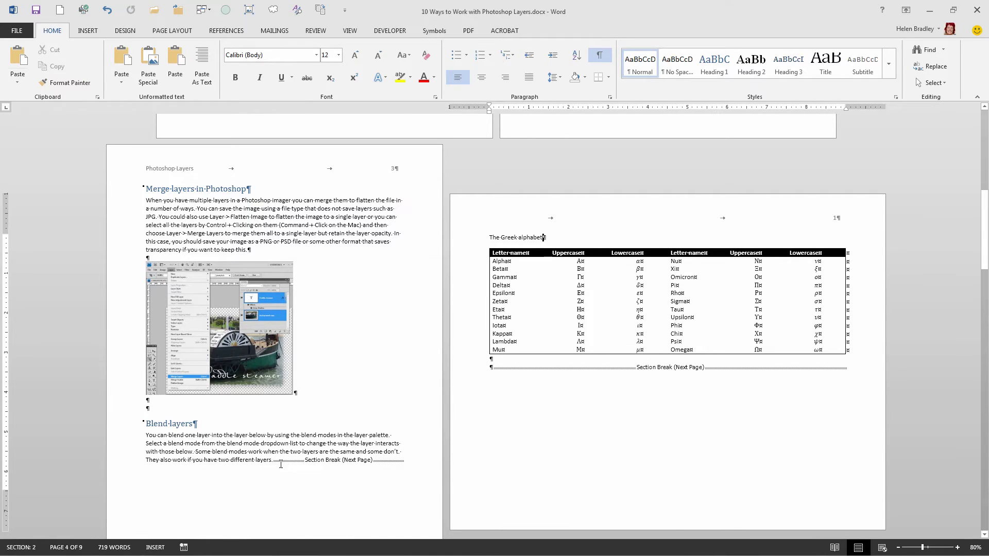
- Delete the section break at the end of the Blend layers text, before the landscape page
left_click(301, 460)
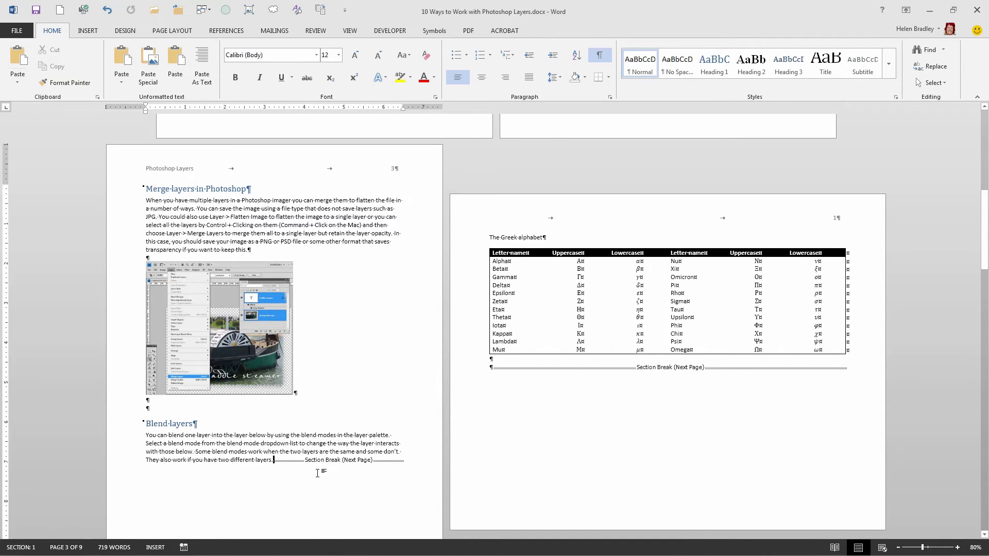
key("Delete")
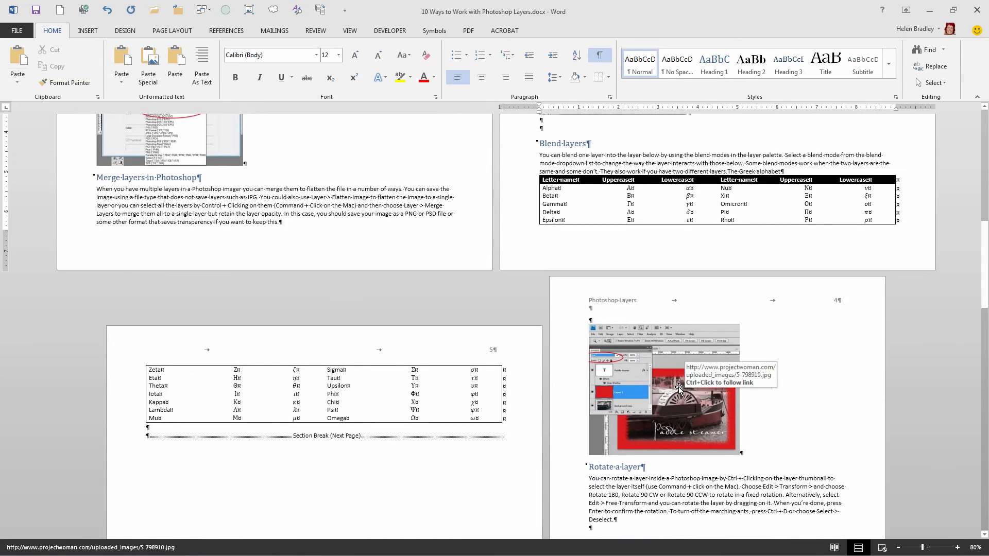
- Examine the orientation, headers and page numbers from the first page through the pages after the table
scroll(678, 388, "up", 10)
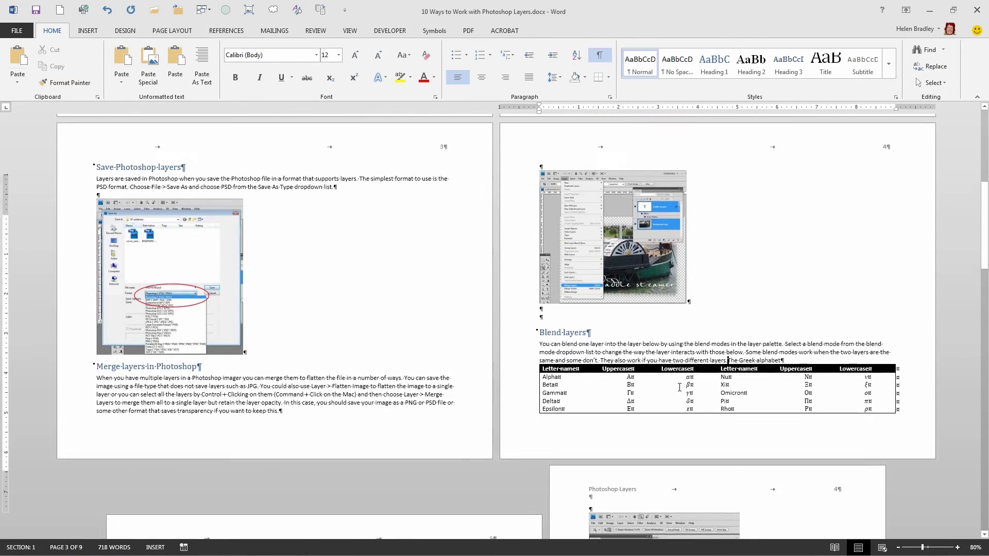
scroll(678, 387, "up", 3)
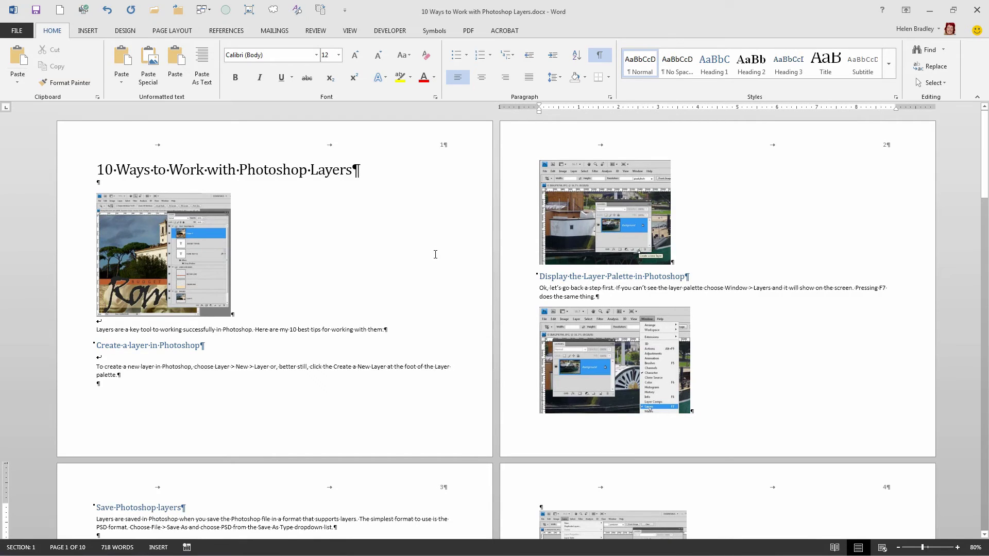
scroll(420, 243, "down", 3)
scroll(419, 243, "down", 12)
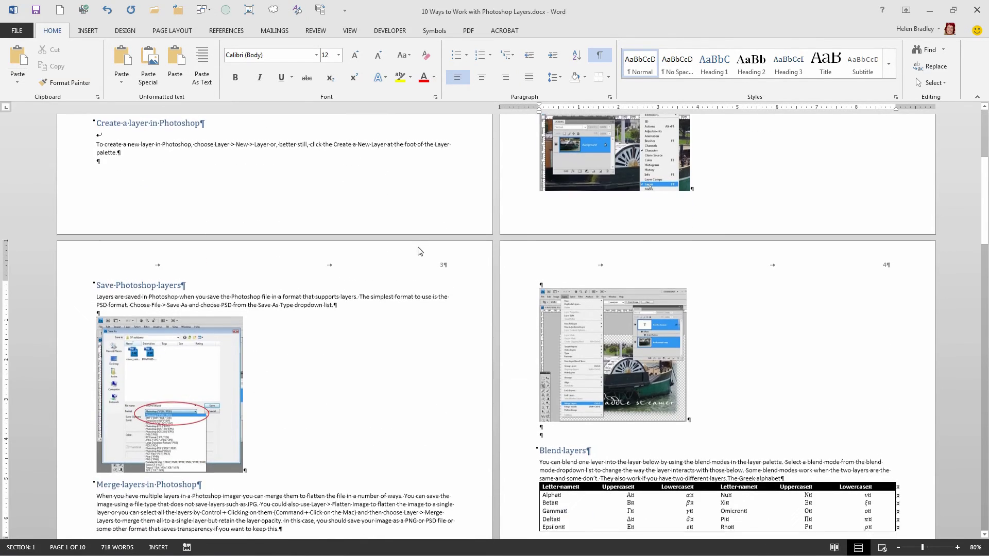
scroll(403, 258, "down", 16)
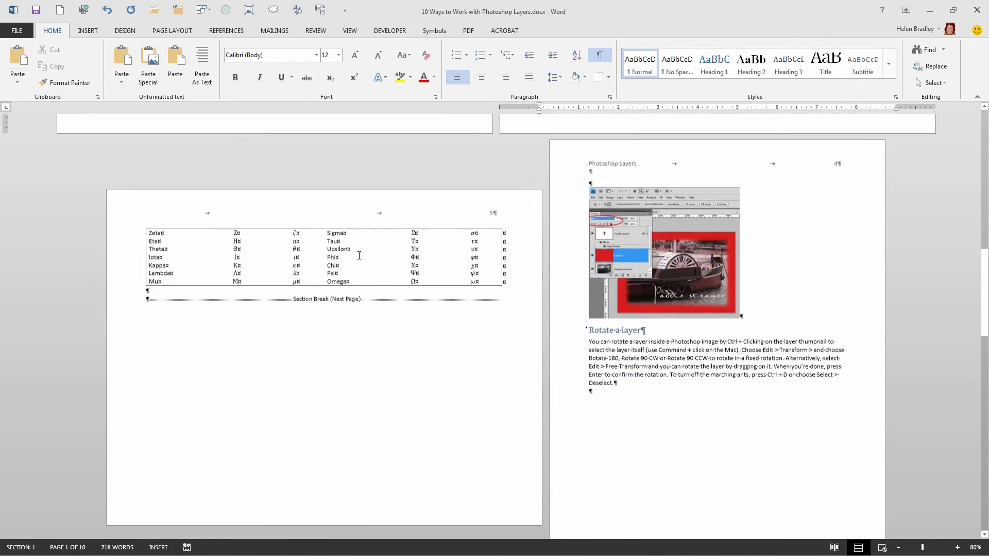
scroll(329, 281, "up", 4)
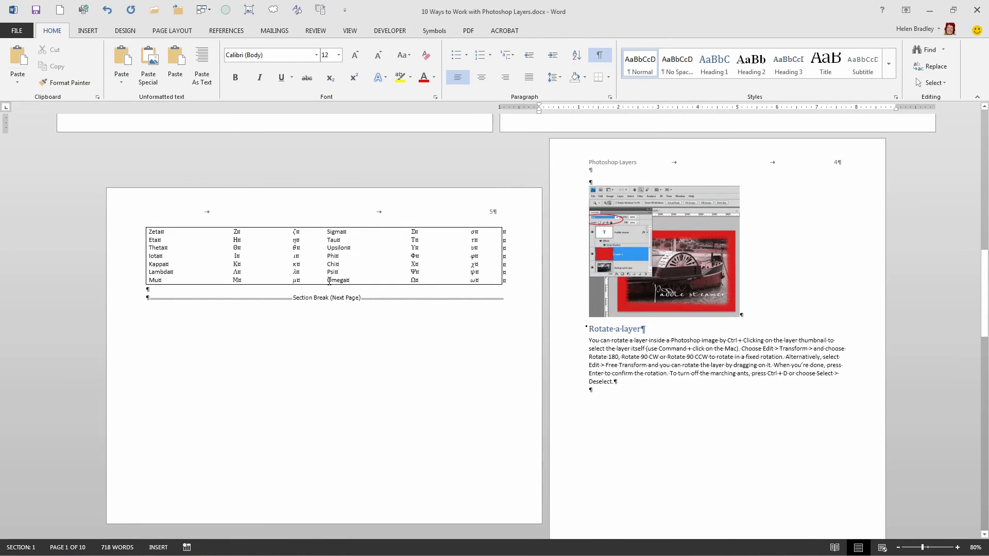
scroll(855, 472, "down", 14)
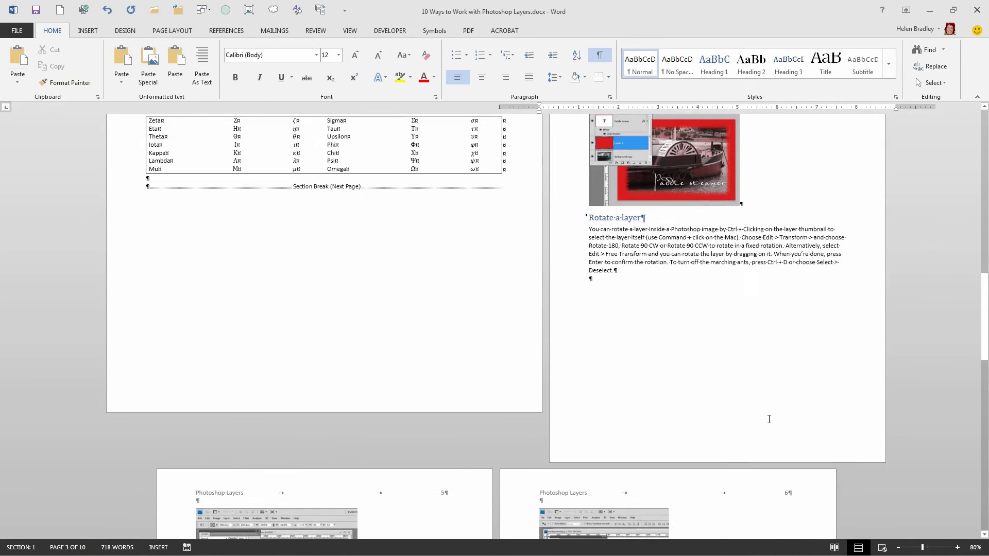
scroll(772, 420, "down", 11)
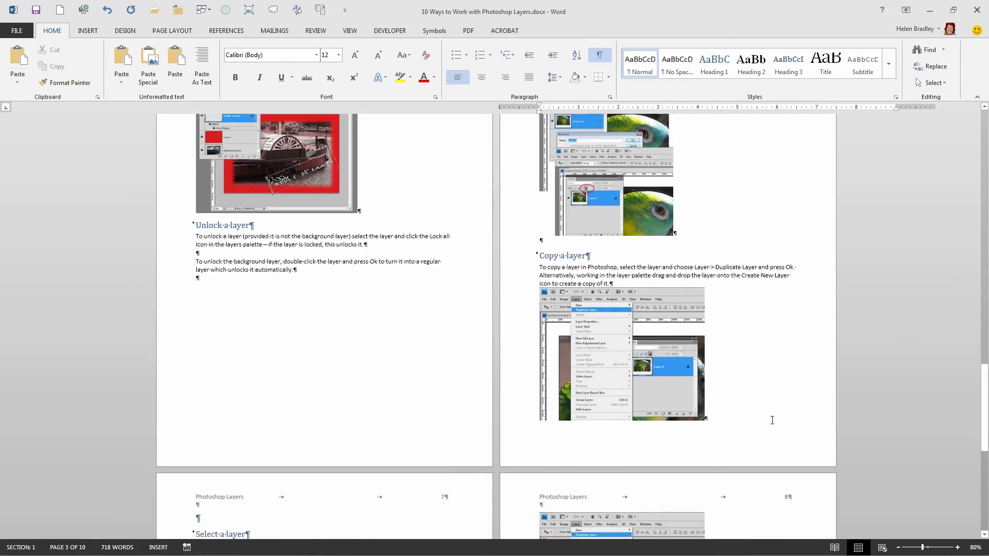
- Undo the deletion of the section break before the landscape page
scroll(772, 421, "up", 17)
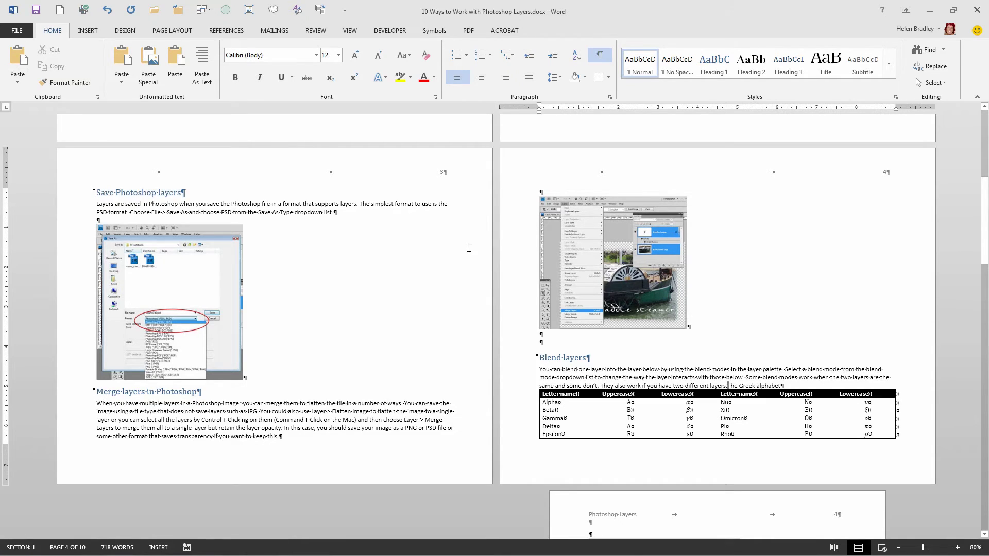
left_click(109, 14)
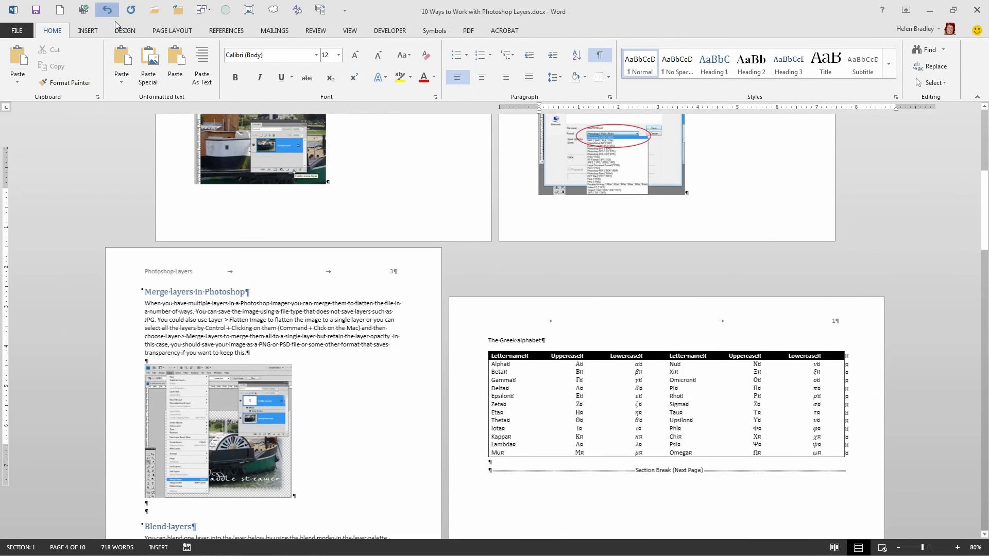
- Delete the Next Page section break below the Greek alphabet table on the landscape page
scroll(510, 290, "down", 5)
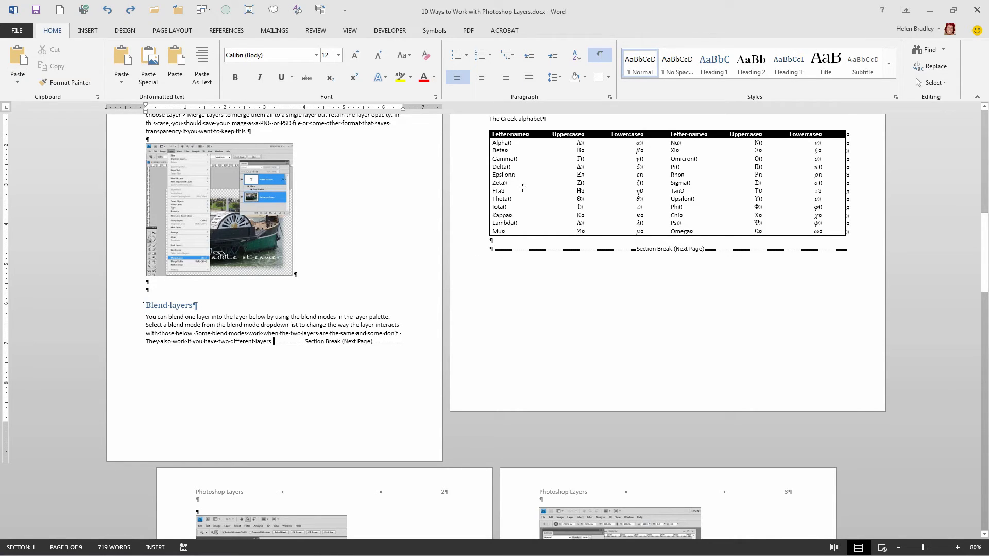
left_click(522, 247)
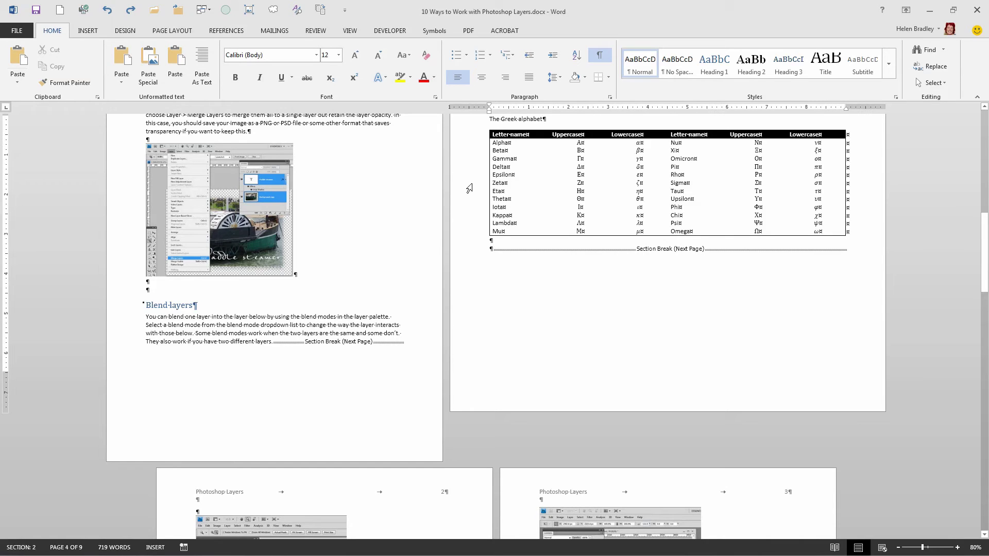
scroll(494, 235, "up", 3)
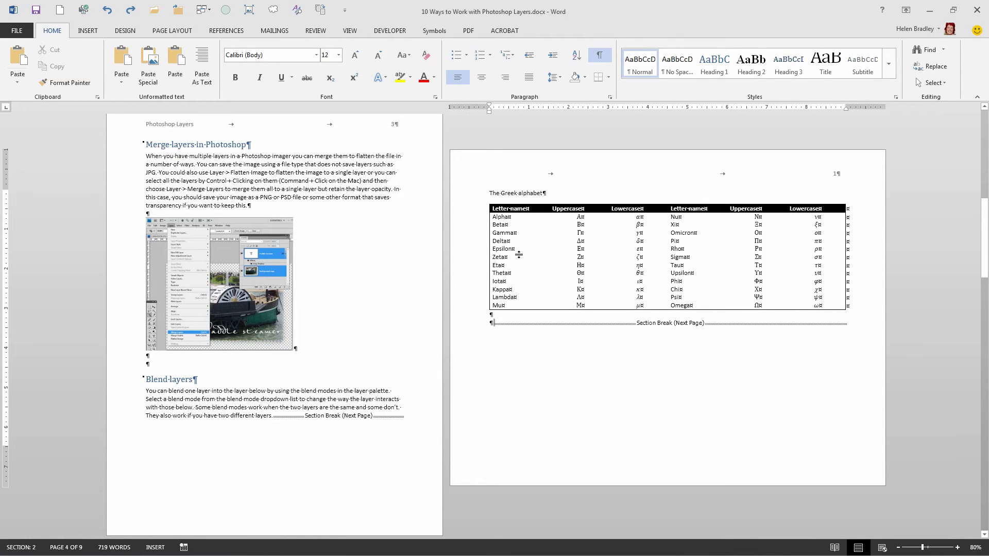
left_click(477, 328)
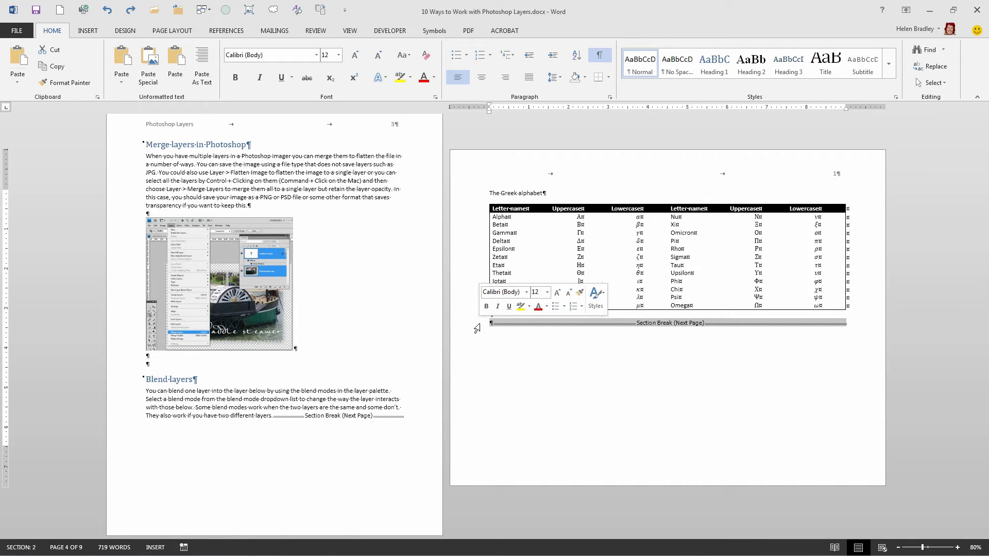
key("Delete")
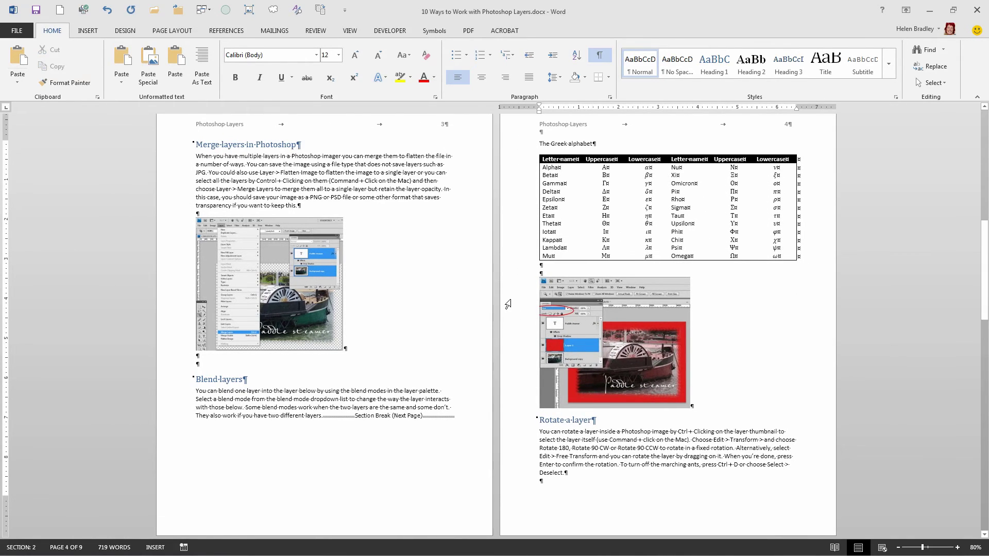
- Examine the orientation, headers and page numbers of the Greek alphabet page and the pages around it
scroll(592, 320, "down", 5)
scroll(617, 335, "down", 10)
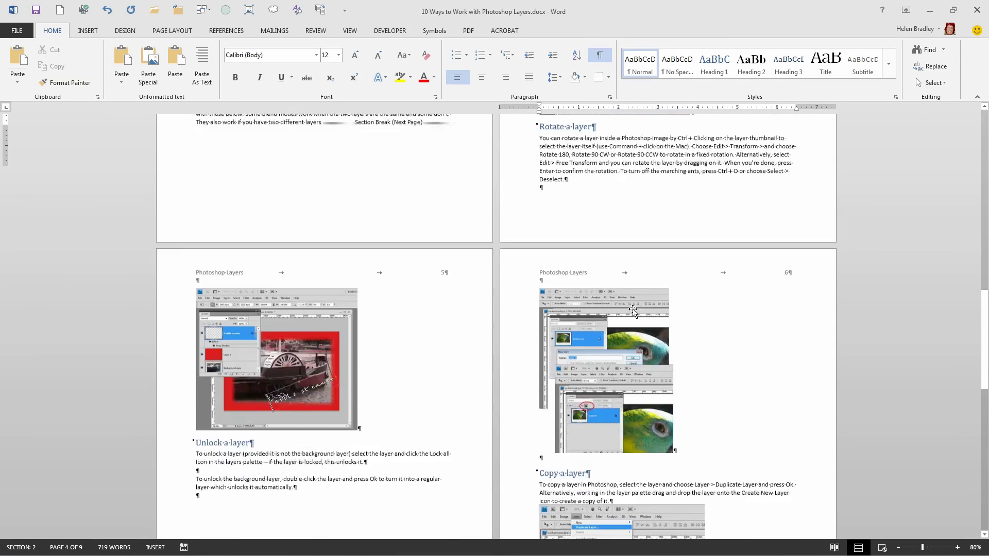
scroll(639, 308, "down", 10)
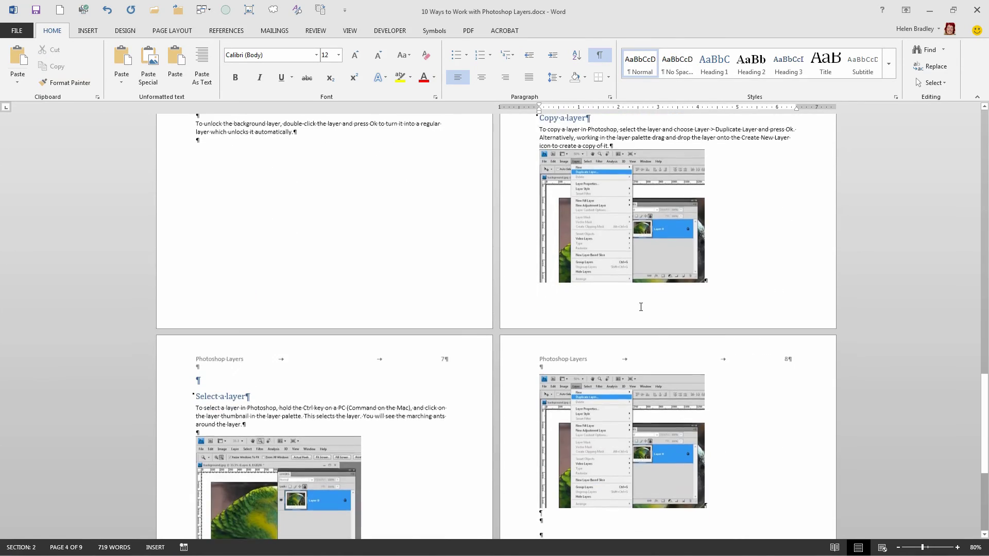
scroll(654, 311, "up", 20)
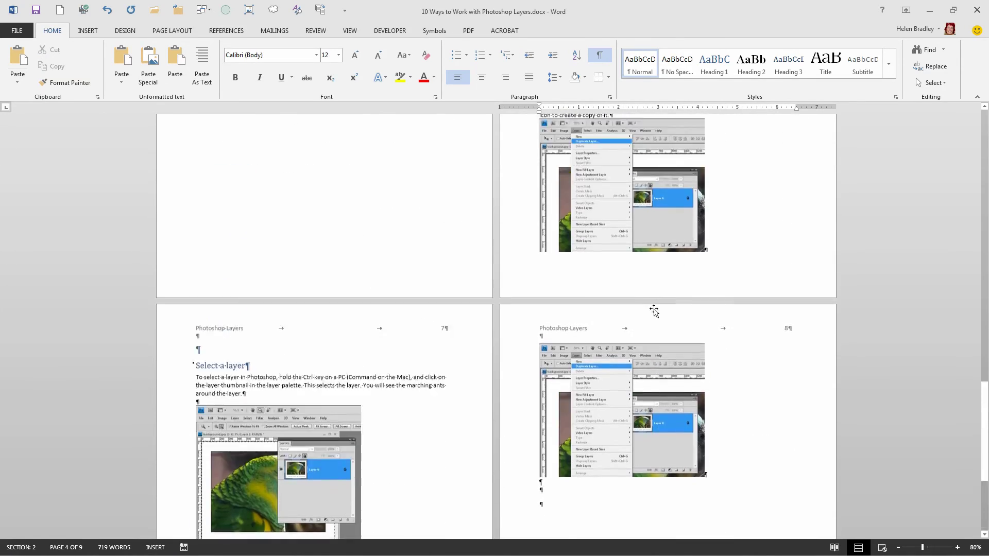
scroll(654, 311, "up", 12)
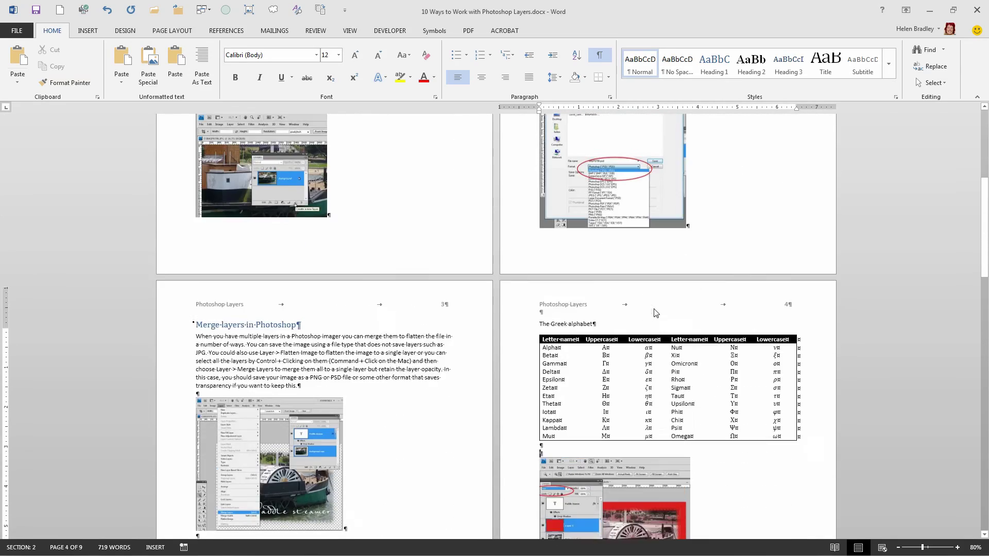
scroll(653, 311, "down", 8)
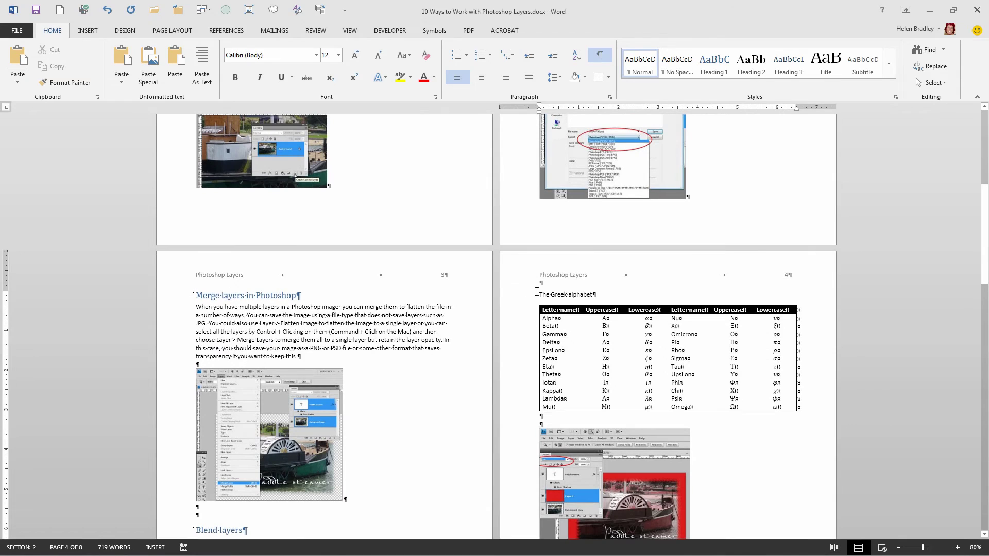
scroll(547, 294, "down", 3)
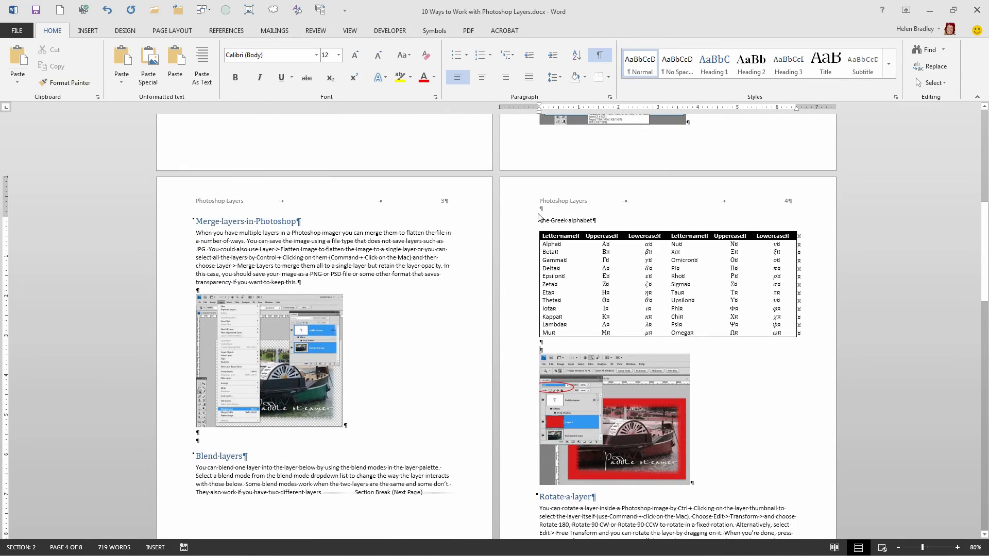
- Delete the Greek alphabet table with its caption, and the Next Page section break at the end of the Blend layers text
left_click_drag(541, 220, 633, 345)
key("Delete")
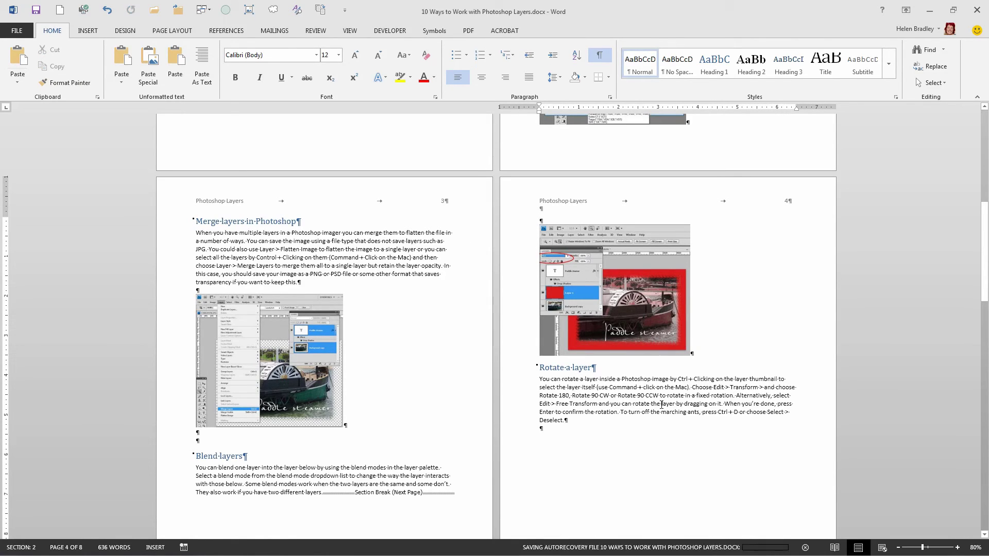
scroll(384, 430, "down", 3)
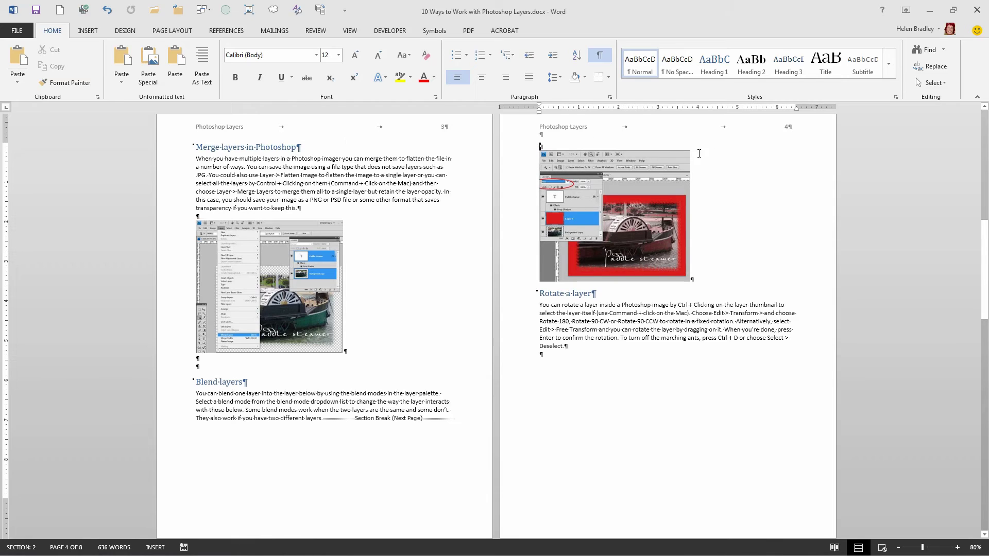
left_click(386, 419)
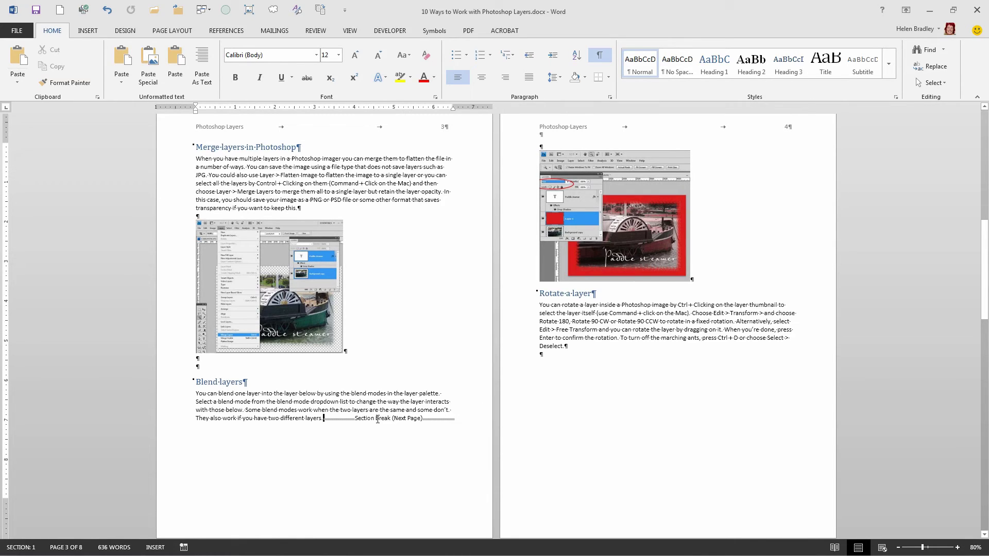
key("Delete")
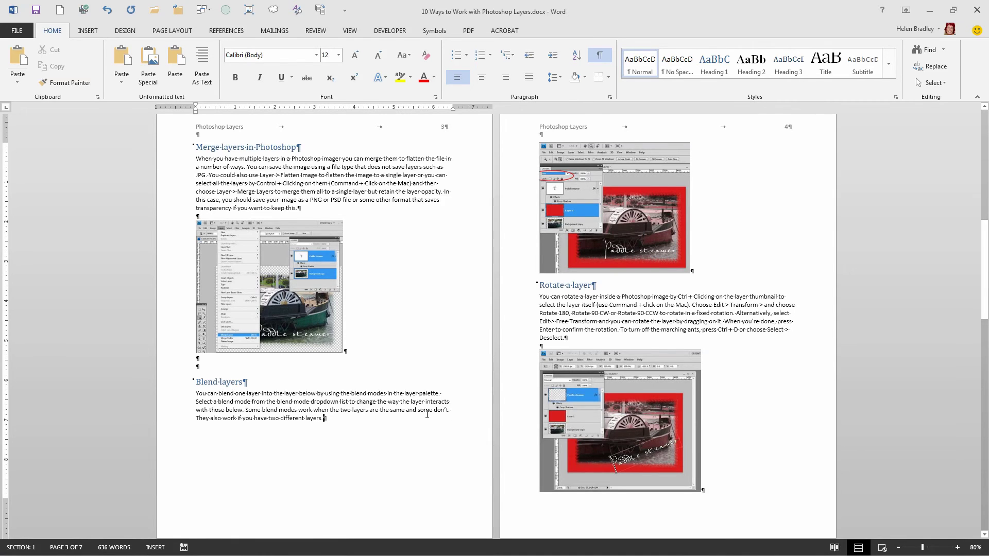
- Return to the first page of the document and hide the formatting marks
scroll(427, 414, "down", 1)
scroll(466, 451, "up", 5)
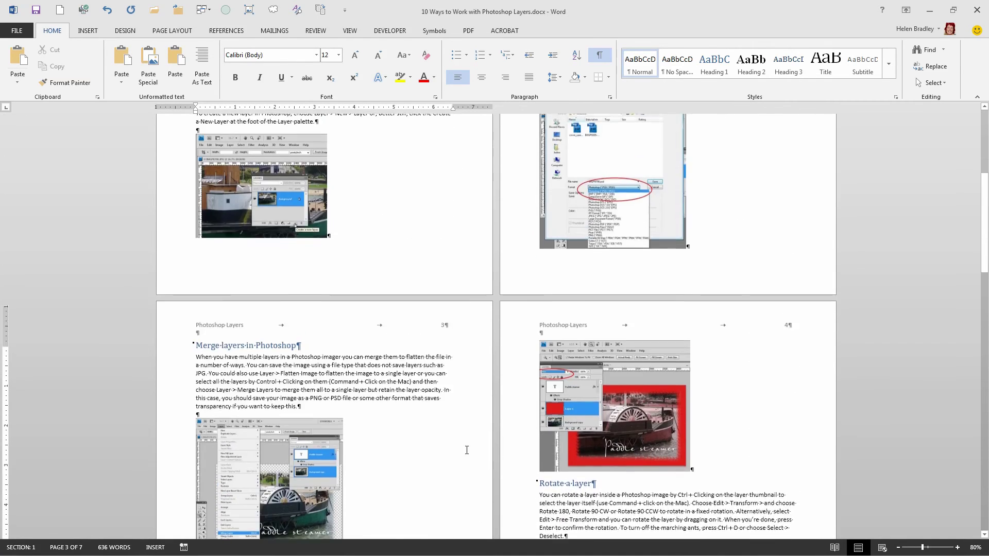
scroll(466, 450, "up", 5)
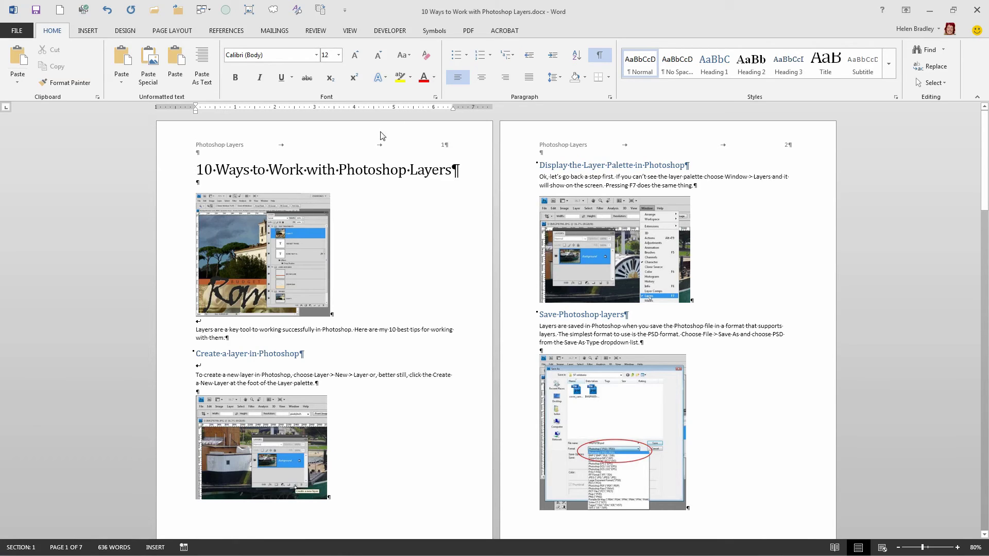
left_click(599, 56)
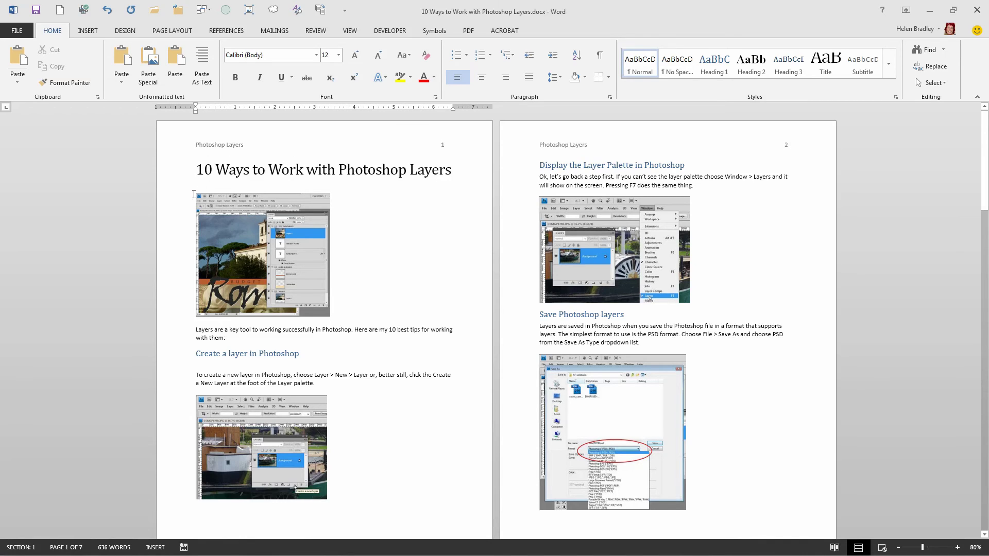
- Format all content below the document title, through the last page, as two equal columns applied to the selected text
left_click_drag(197, 193, 588, 504)
left_click_drag(572, 384, 573, 379)
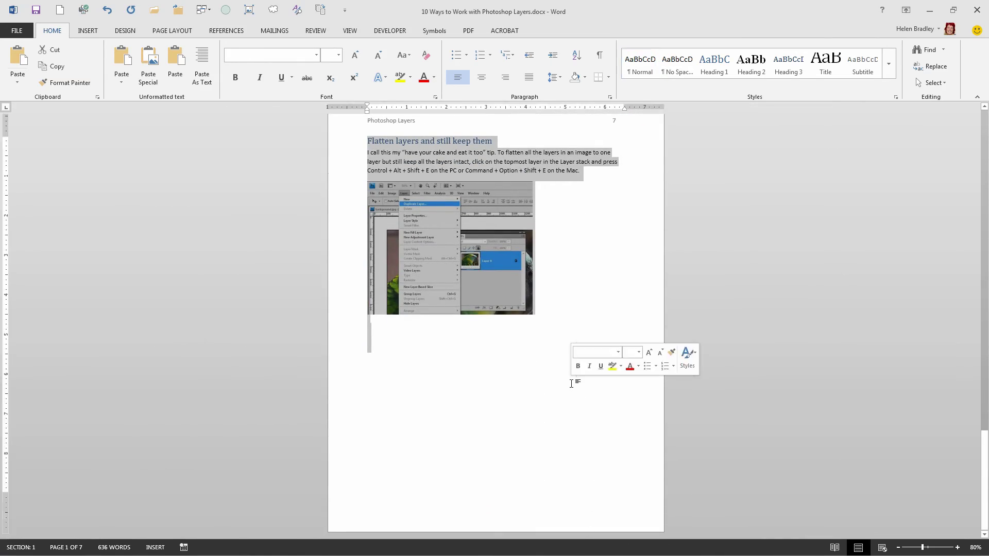
left_click(166, 29)
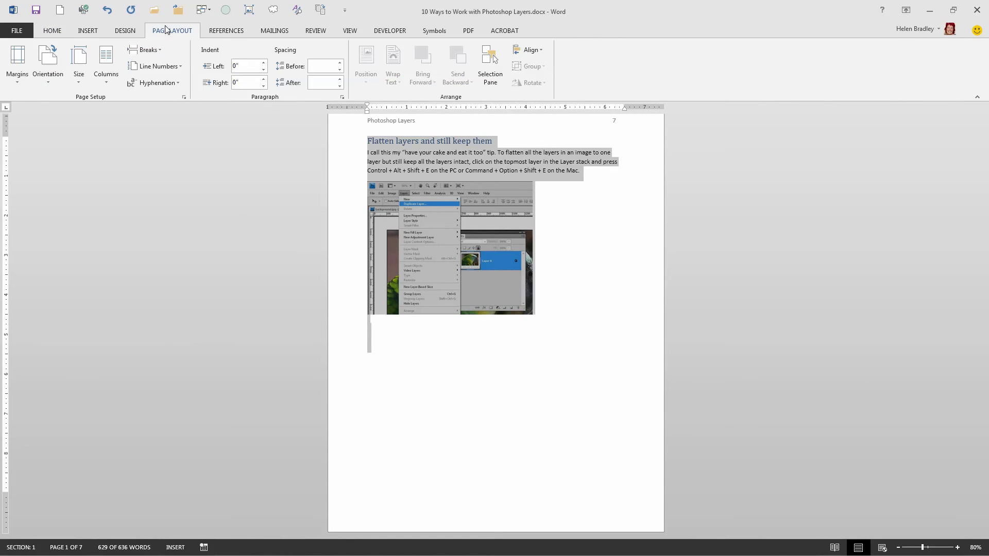
left_click(103, 83)
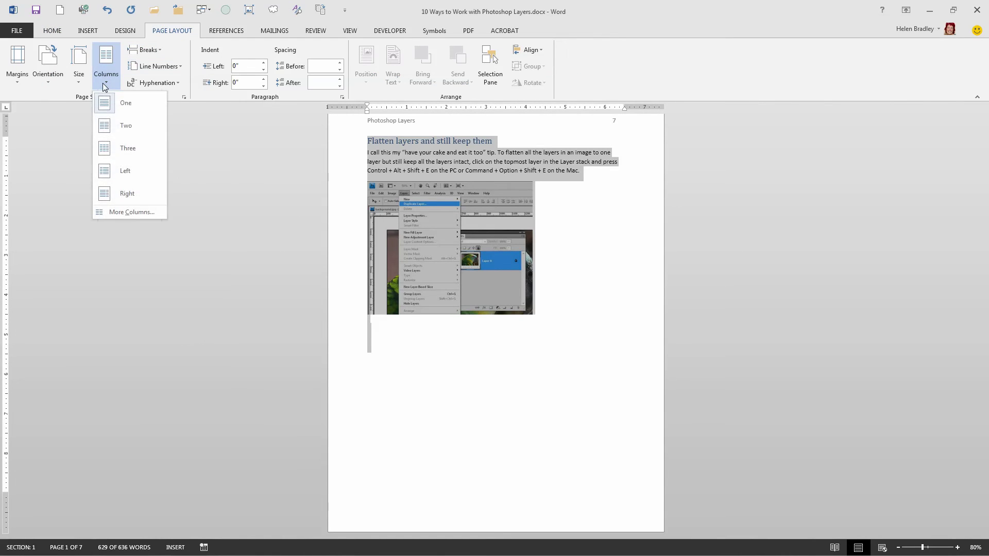
left_click(129, 213)
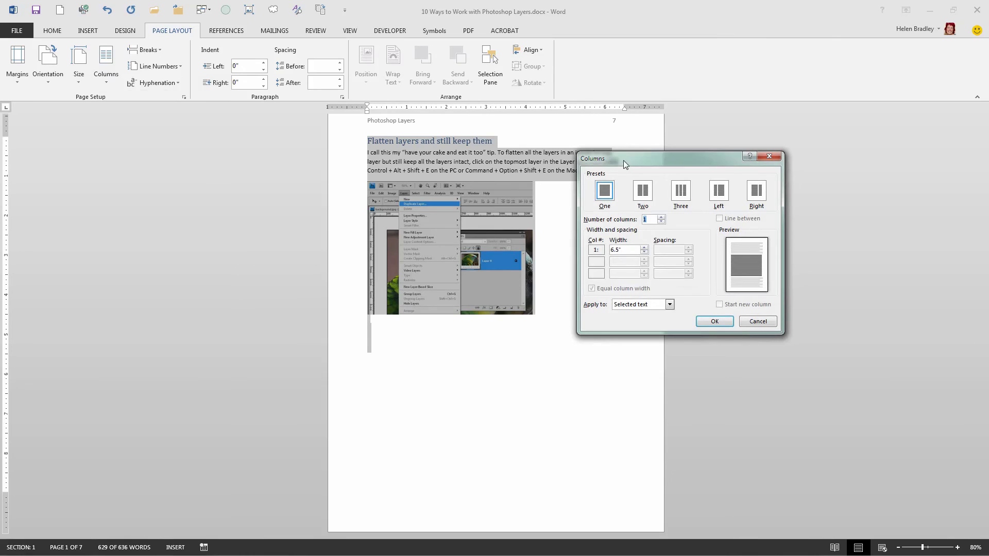
left_click_drag(623, 160, 714, 185)
left_click(732, 215)
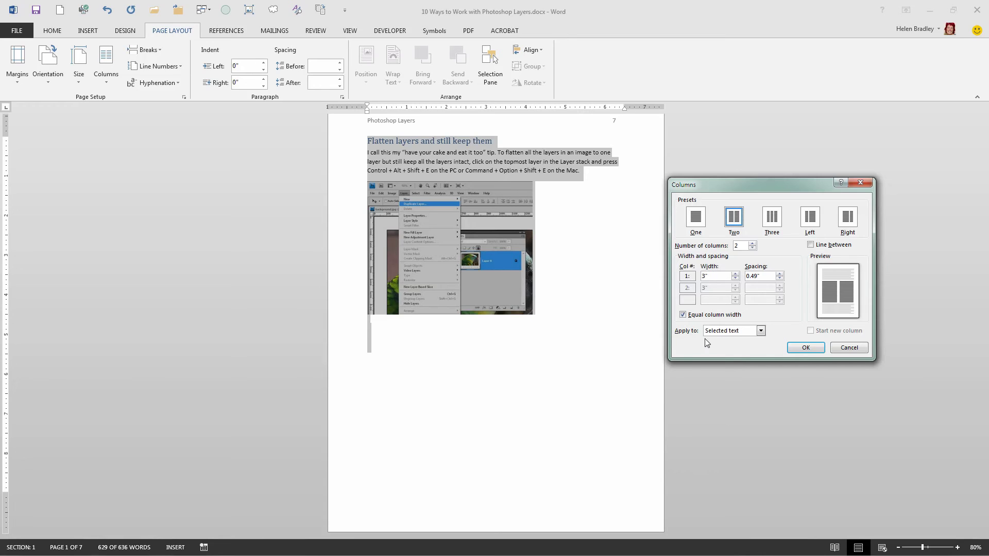
left_click(801, 349)
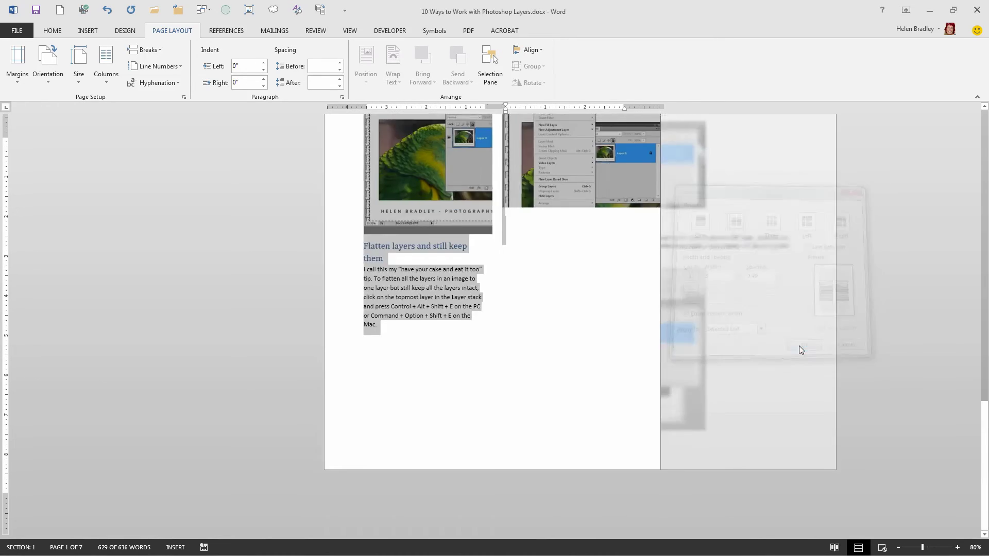
- Show the formatting marks and check the document from first to last page for section breaks
scroll(579, 296, "up", 10)
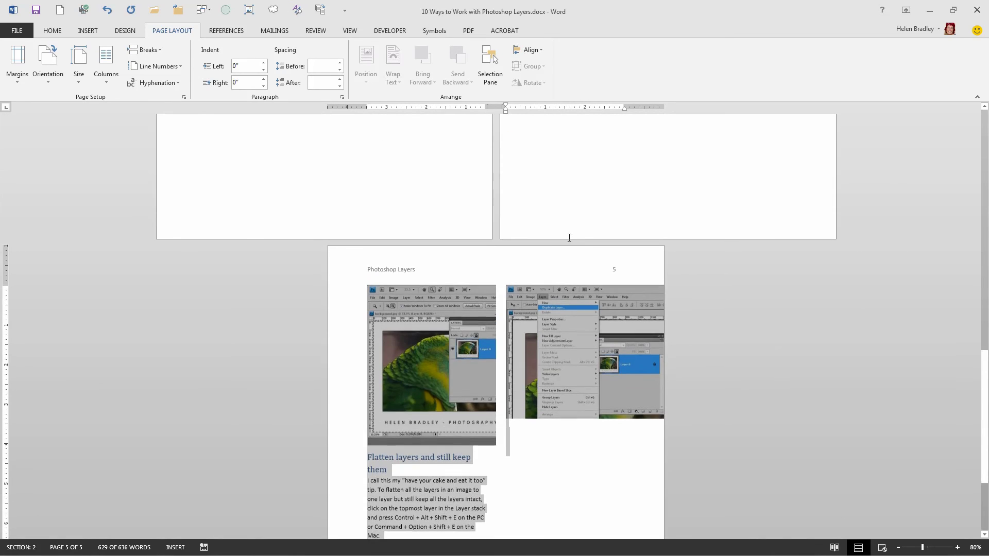
scroll(569, 238, "up", 6)
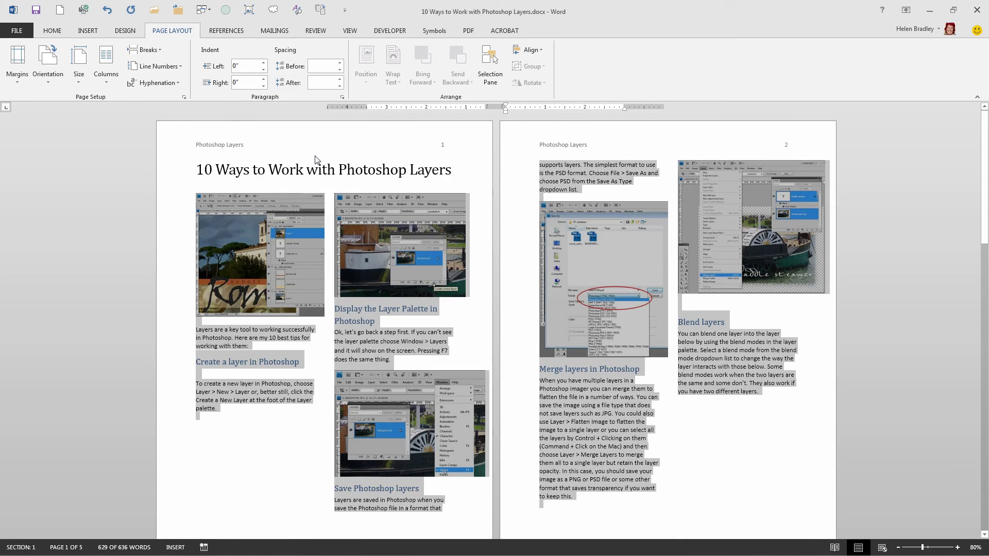
left_click(54, 31)
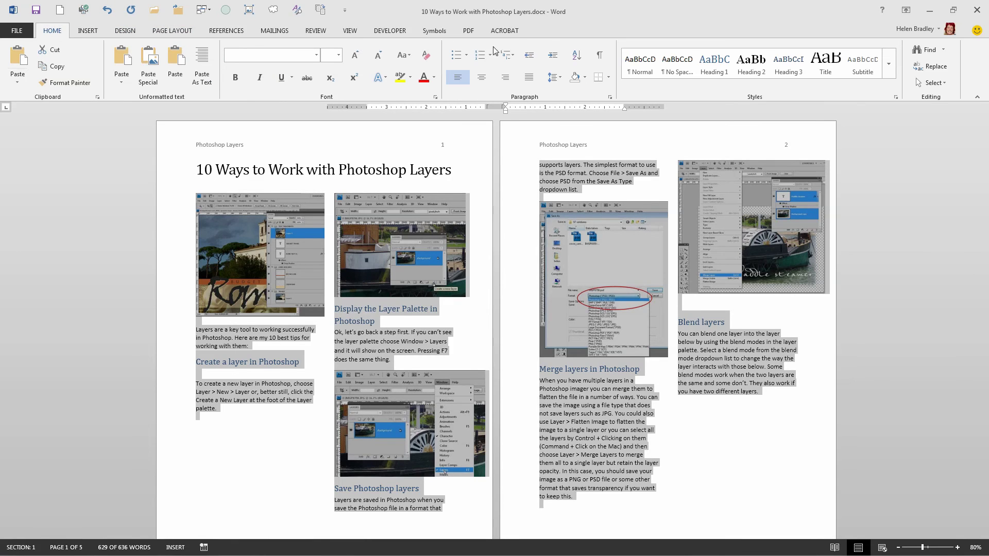
left_click(599, 55)
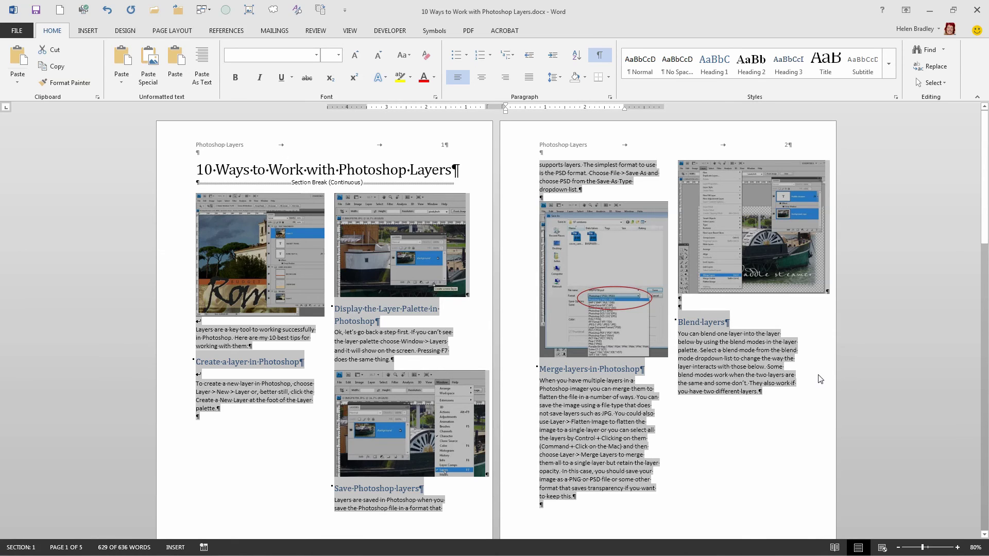
scroll(561, 345, "down", 20)
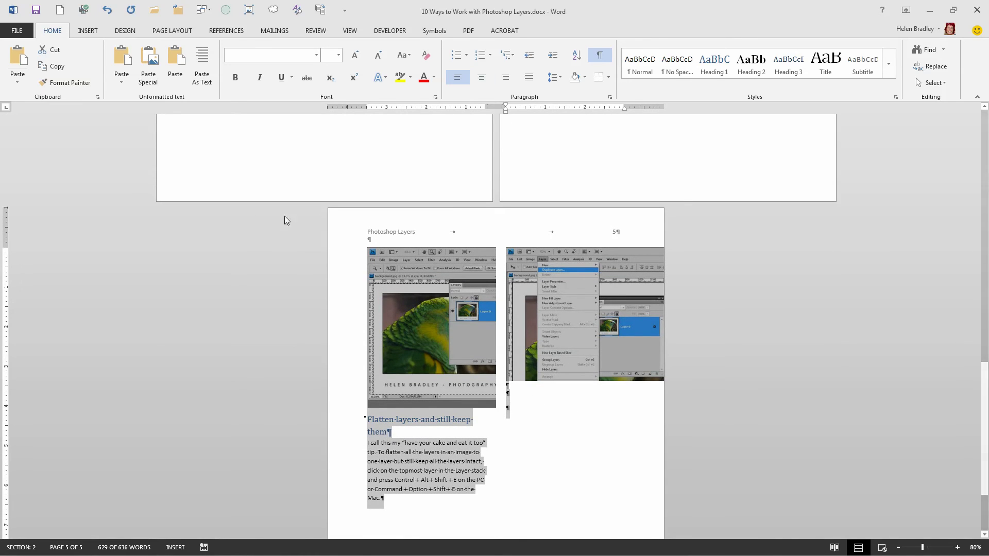
scroll(477, 265, "up", 10)
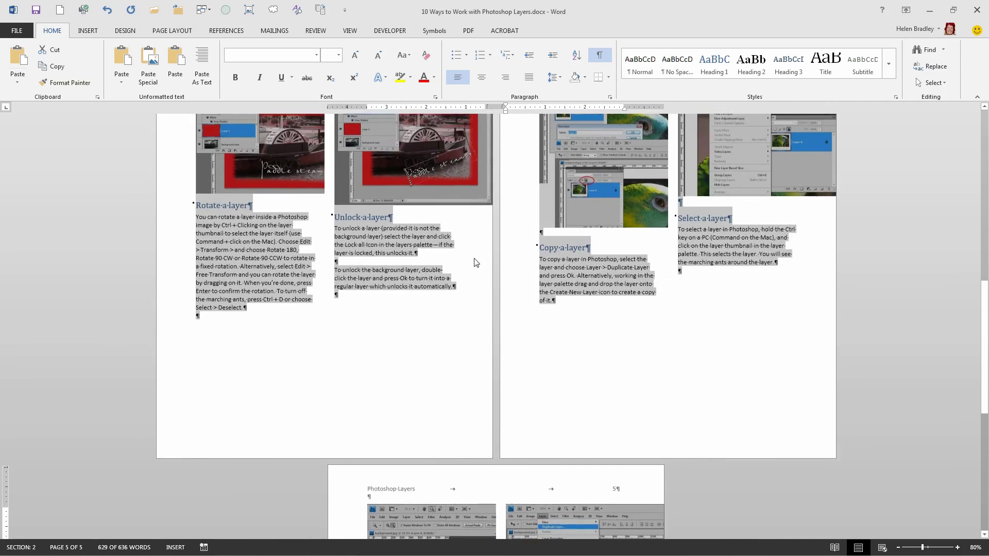
scroll(473, 258, "up", 10)
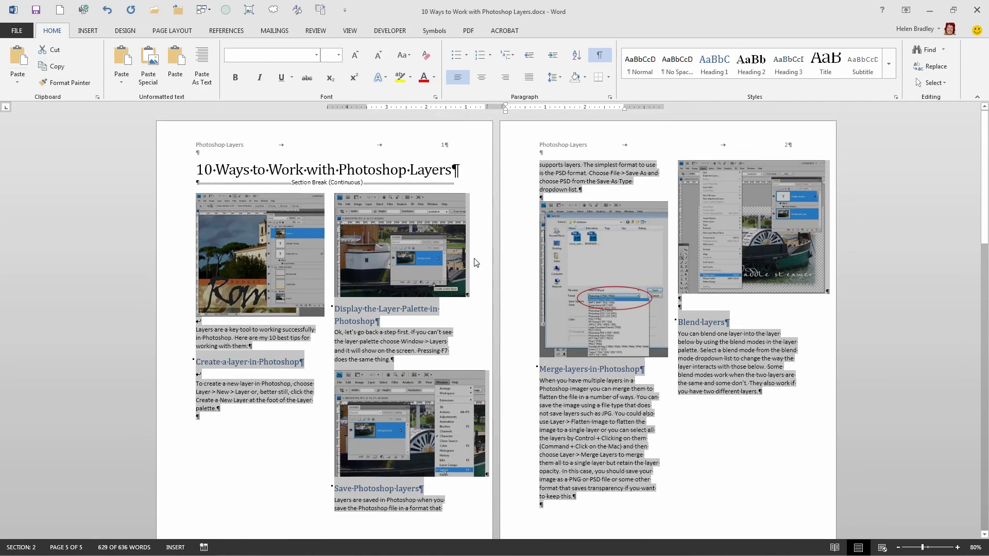
- Try deleting the Continuous section break below the title, and undo the deletion
left_click(265, 176)
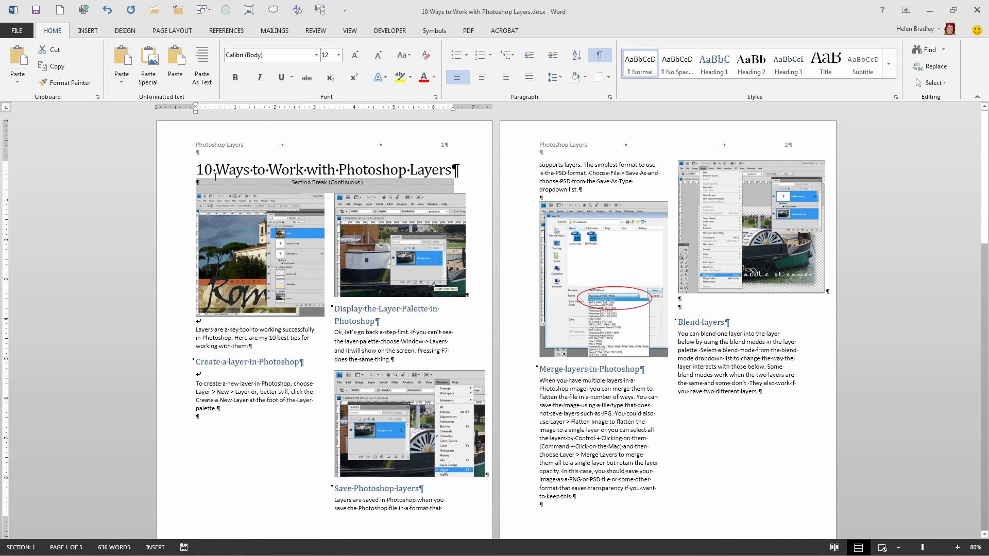
key("Delete")
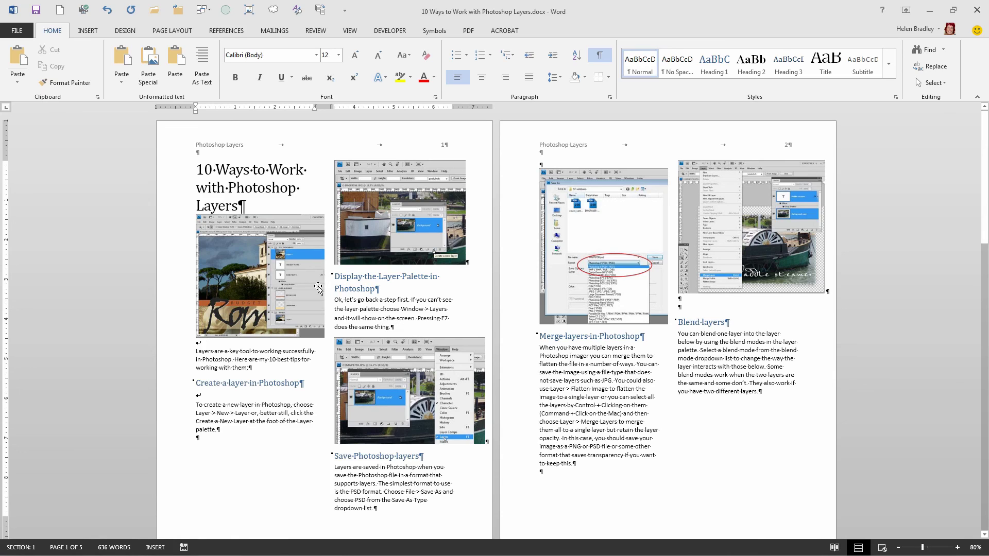
key("ctrl+z")
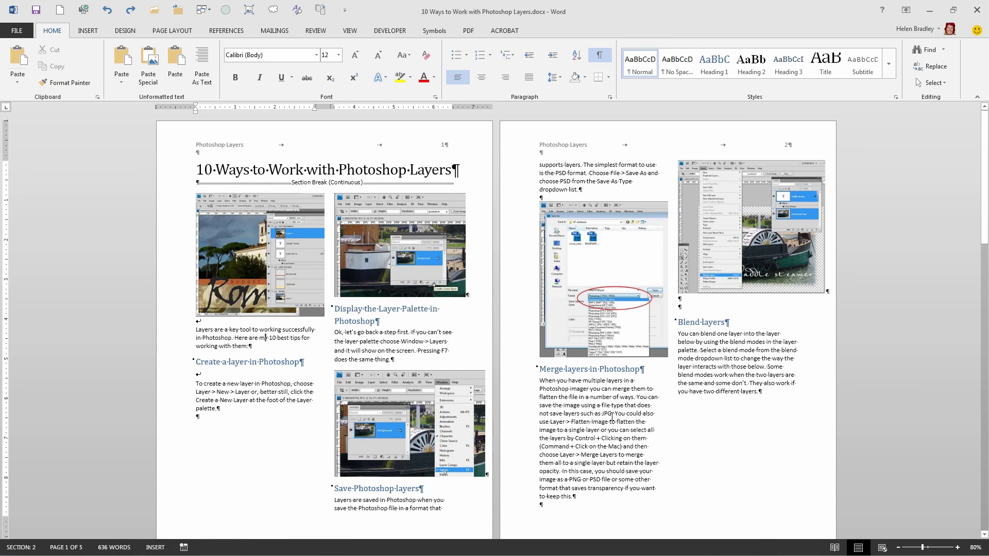
- Set the section below the title to a single column
left_click(177, 33)
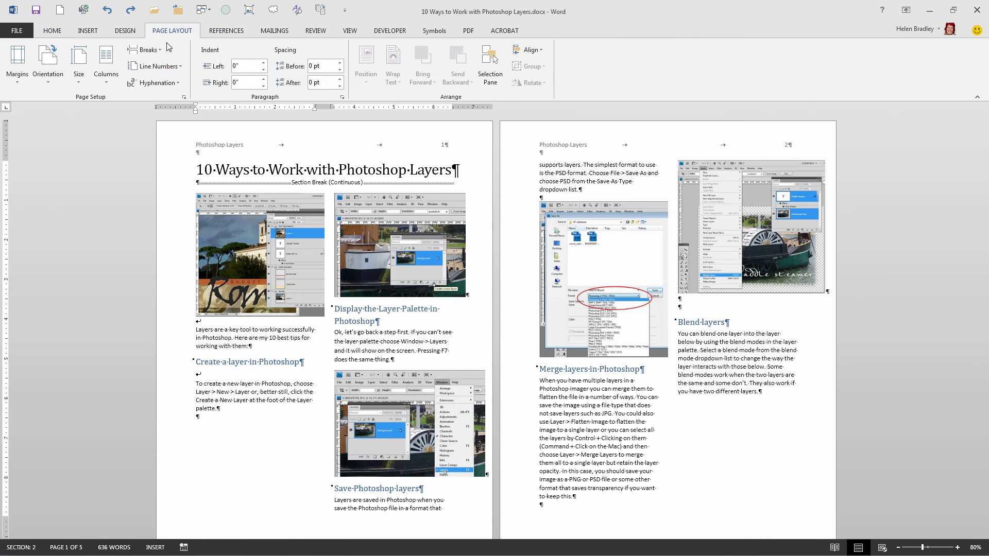
left_click(105, 72)
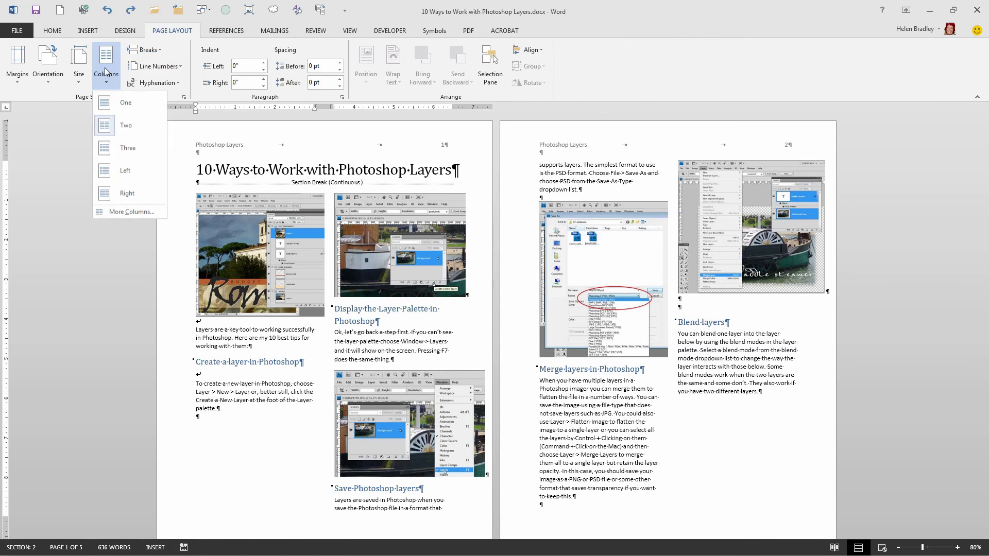
left_click(113, 106)
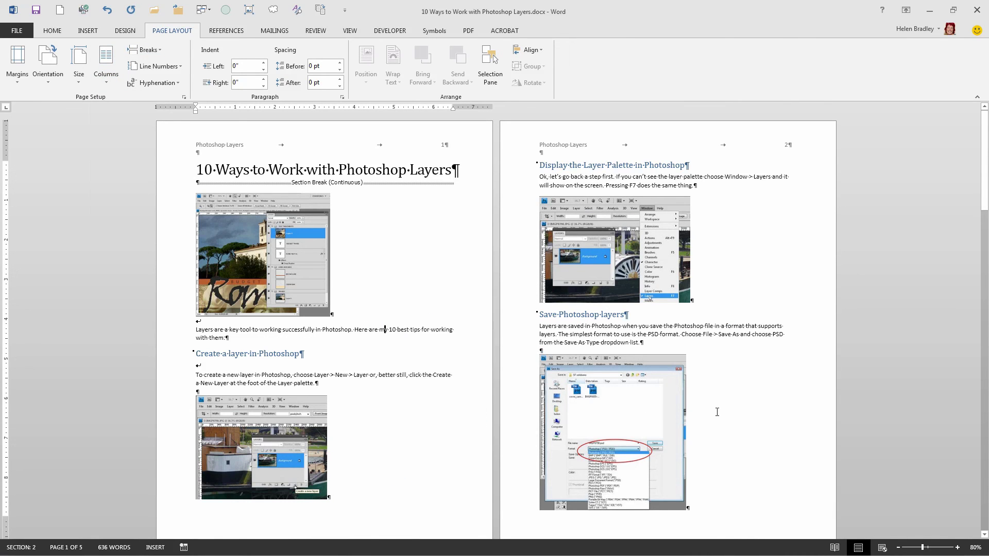
- Select the Continuous section break below the document title
scroll(718, 412, "down", 5)
scroll(170, 184, "up", 5)
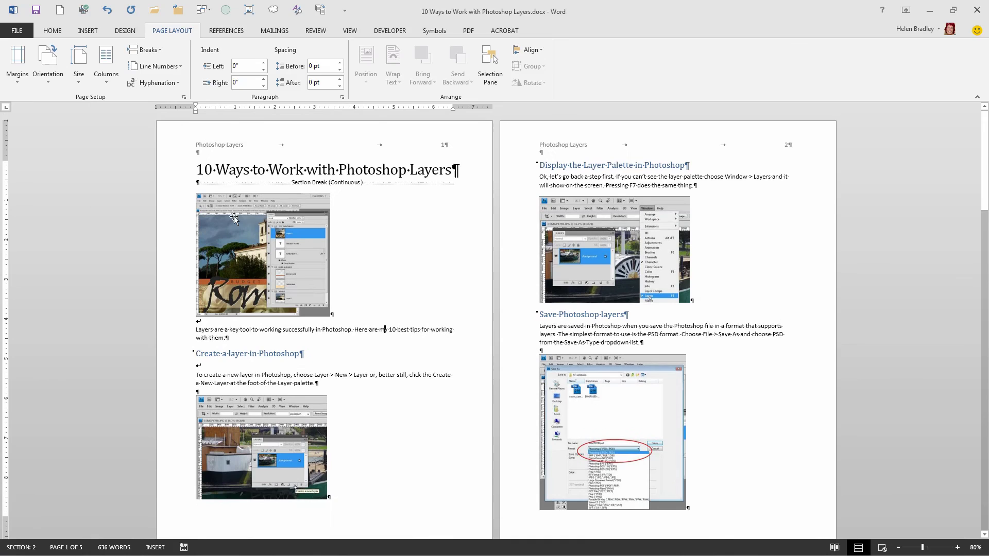
left_click(171, 184)
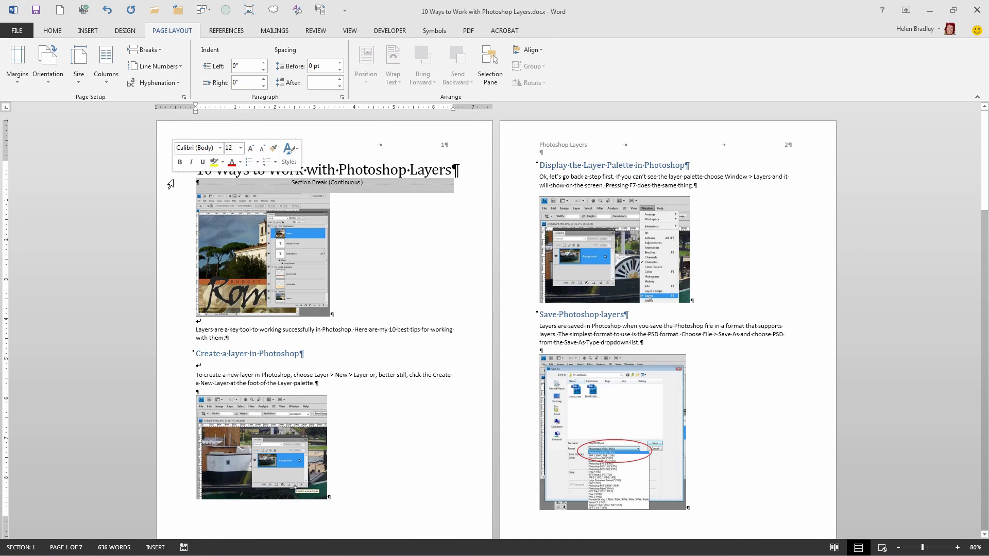